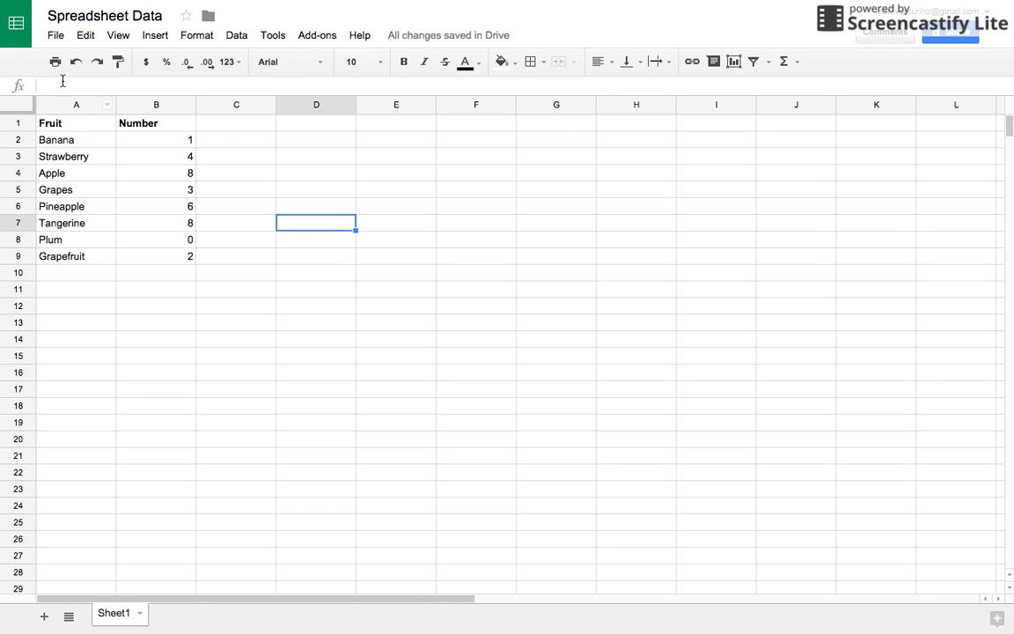
Make a copy of the spreadsheet named "Spreadsheet Data - MV" in the Playing with GAFE folder.
{"action": "left_click", "coordinate": [55, 35]}
{"action": "left_click", "coordinate": [91, 159]}
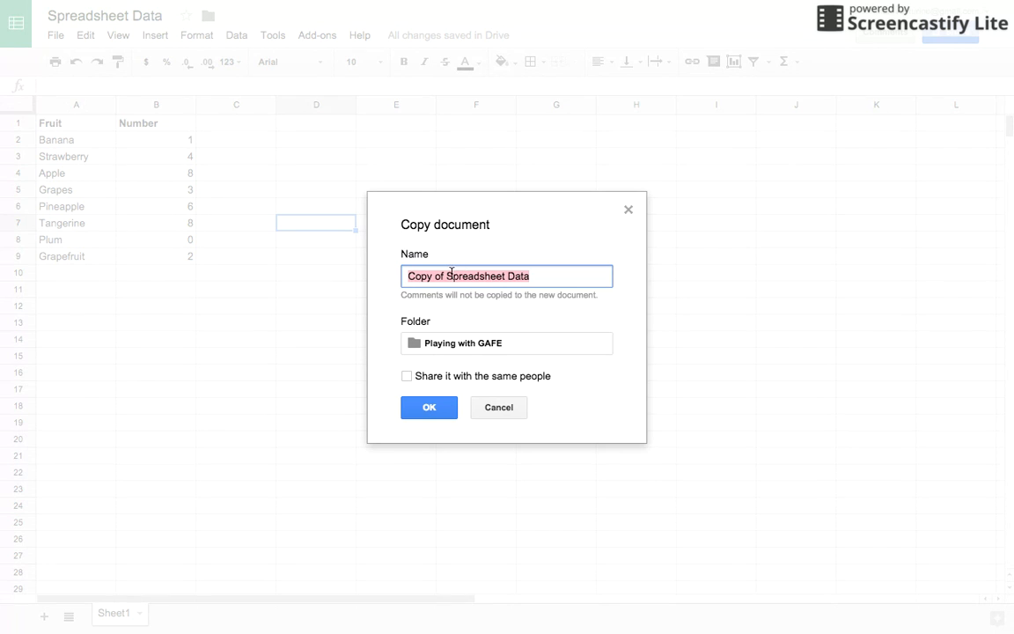
{"action": "left_click", "coordinate": [446, 276]}
{"action": "key", "text": "BackSpace"}
{"action": "key", "text": "BackSpace"}
{"action": "key", "text": "BackSpace"}
{"action": "key", "text": "BackSpace"}
{"action": "key", "text": "BackSpace"}
{"action": "key", "text": "BackSpace"}
{"action": "key", "text": "BackSpace"}
{"action": "key", "text": "BackSpace"}
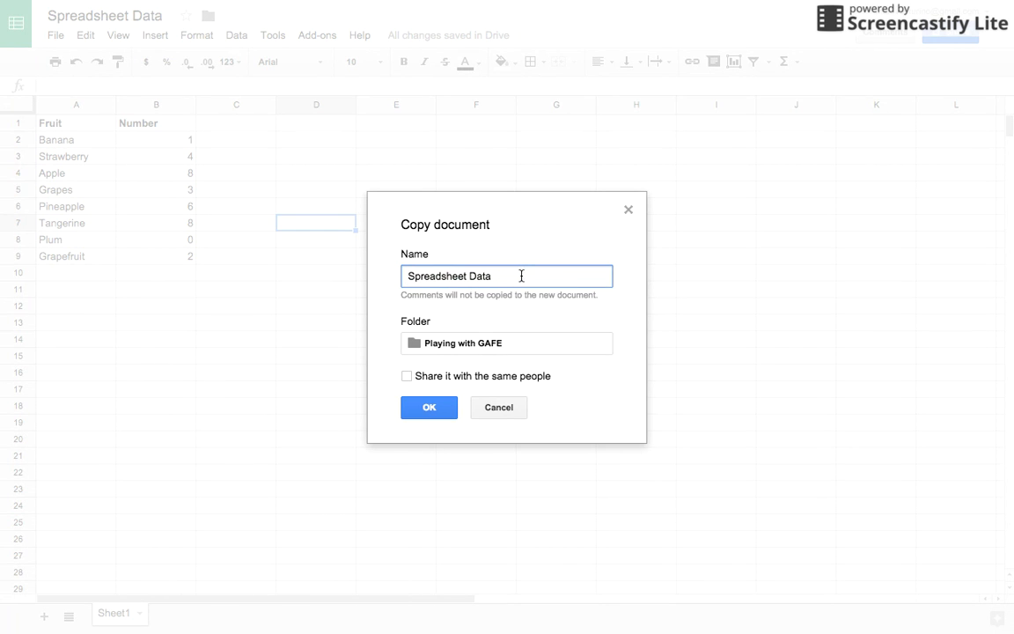
{"action": "type", "text": "- MV"}
{"action": "left_click", "coordinate": [430, 409]}
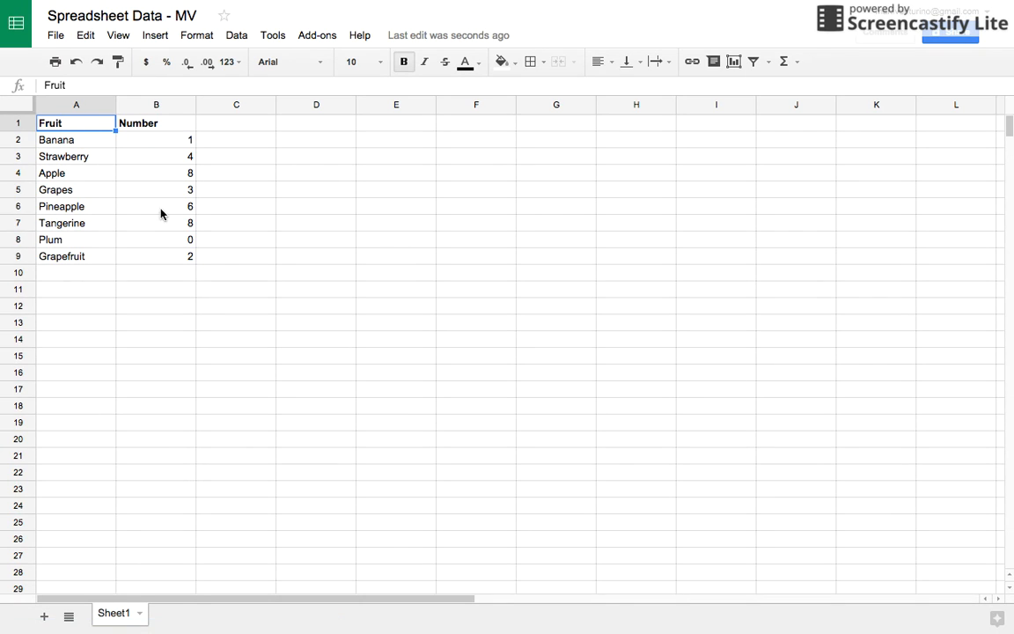
Freeze the first row, which holds the Fruit and Number headers.
{"action": "left_click", "coordinate": [17, 123]}
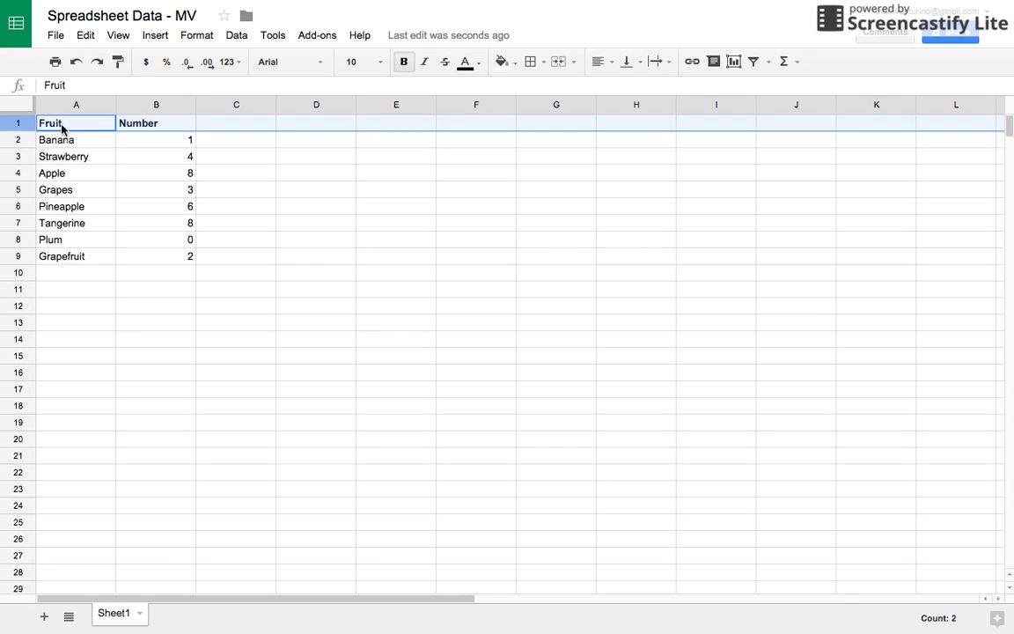
{"action": "left_click", "coordinate": [118, 37]}
{"action": "mouse_move", "coordinate": [280, 54]}
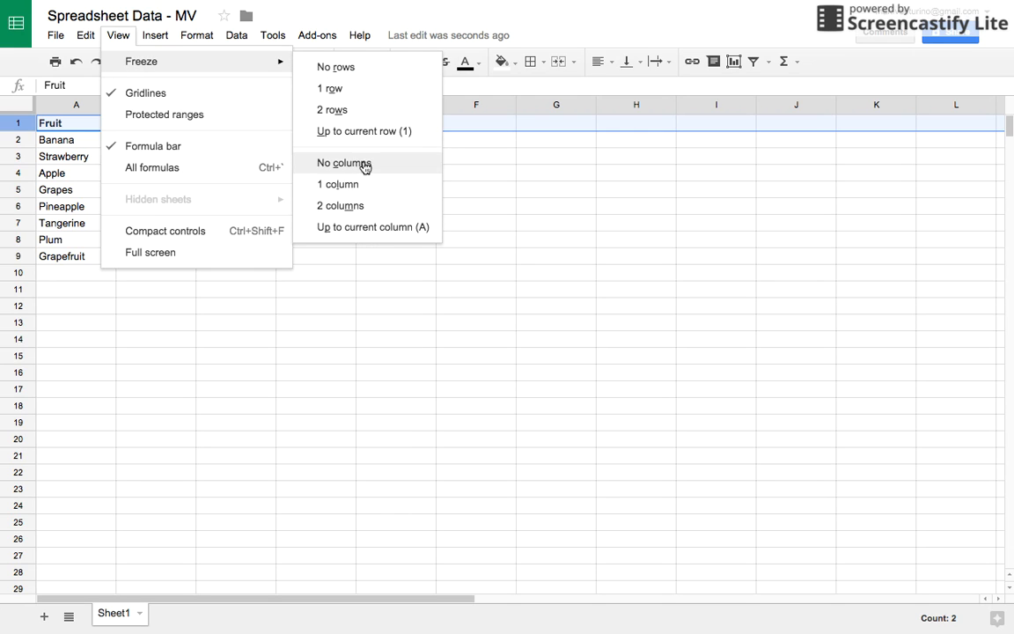
{"action": "left_click", "coordinate": [360, 92]}
{"action": "scroll", "coordinate": [220, 253], "scroll_direction": "down", "scroll_amount": 1}
{"action": "scroll", "coordinate": [219, 253], "scroll_direction": "up", "scroll_amount": 2}
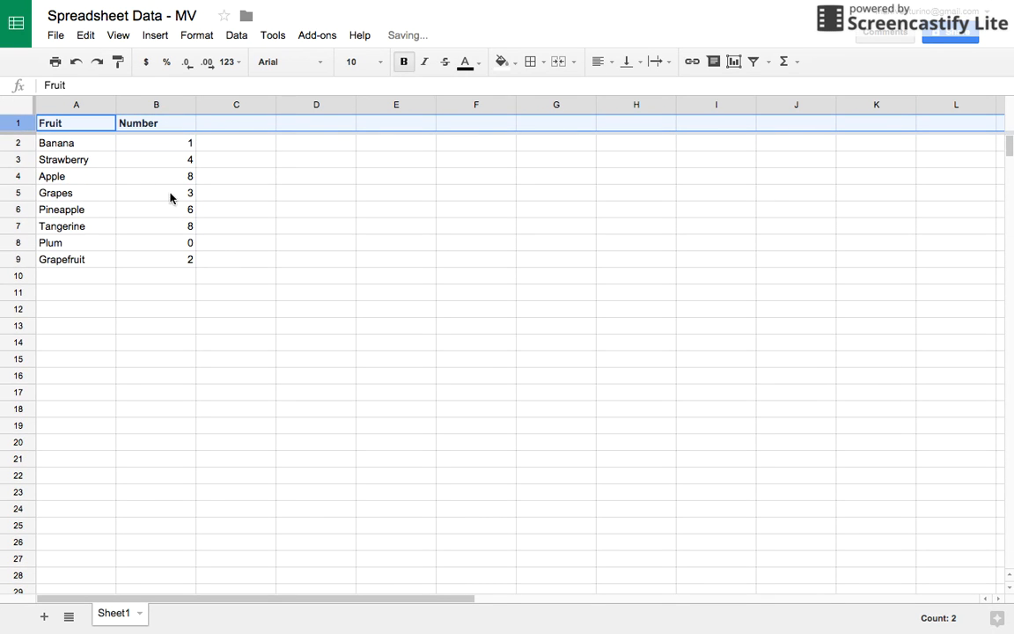
{"action": "scroll", "coordinate": [153, 173], "scroll_direction": "down", "scroll_amount": 2}
{"action": "scroll", "coordinate": [153, 173], "scroll_direction": "up", "scroll_amount": 2}
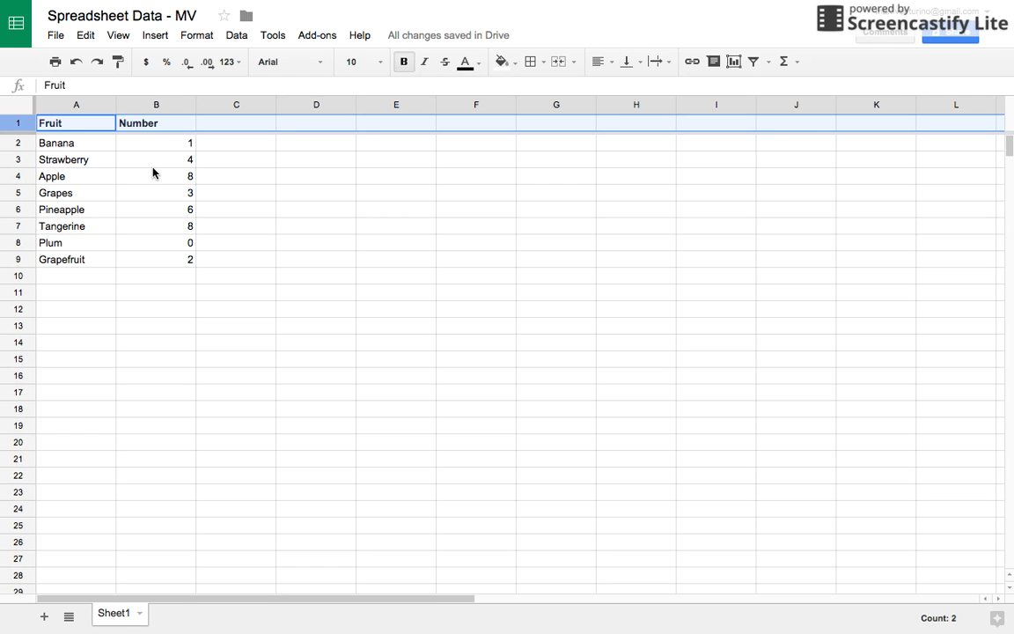
{"action": "left_click", "coordinate": [153, 173]}
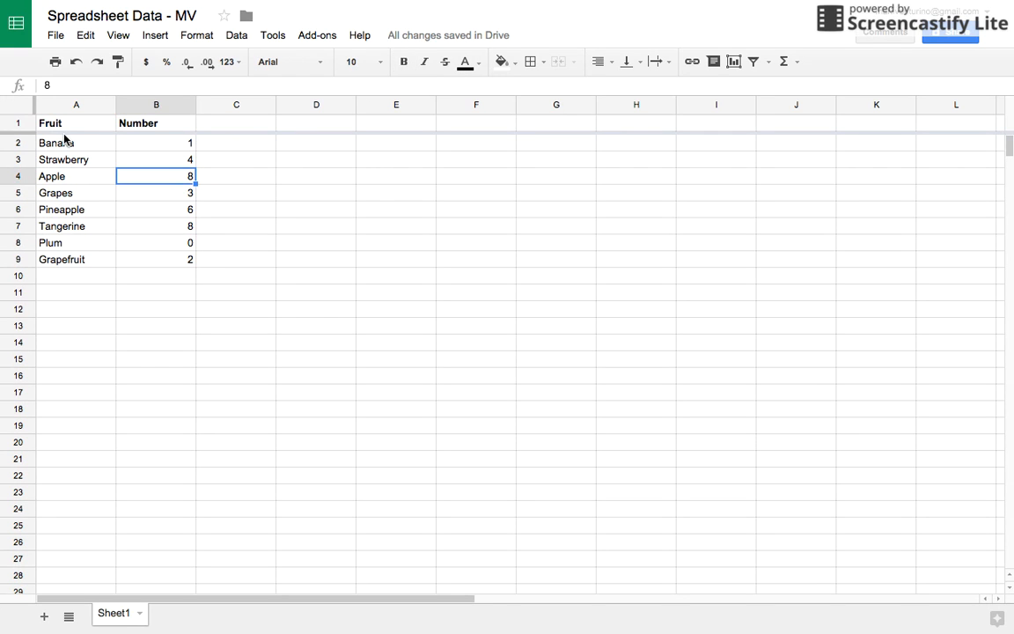
{"action": "left_click", "coordinate": [124, 142]}
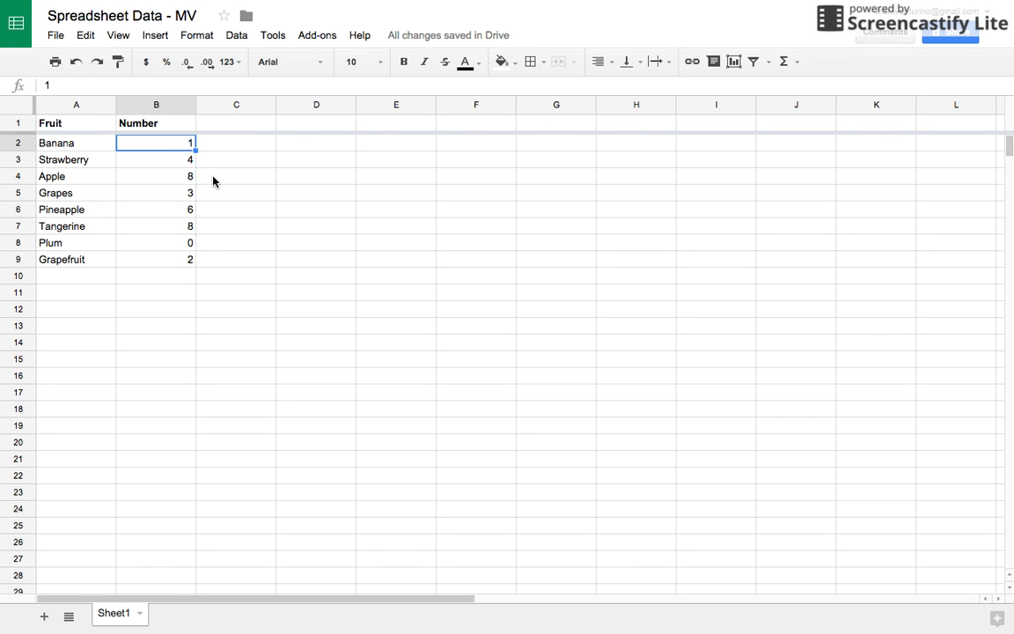
Hide the empty columns E through H.
{"action": "left_click", "coordinate": [392, 107]}
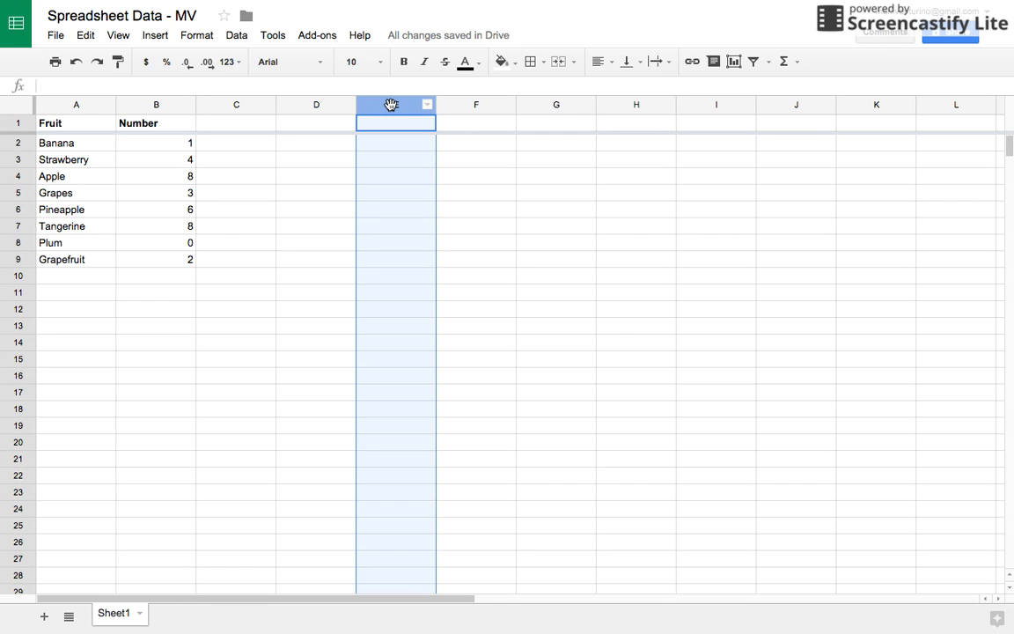
{"action": "left_click", "coordinate": [463, 104], "text": "shift"}
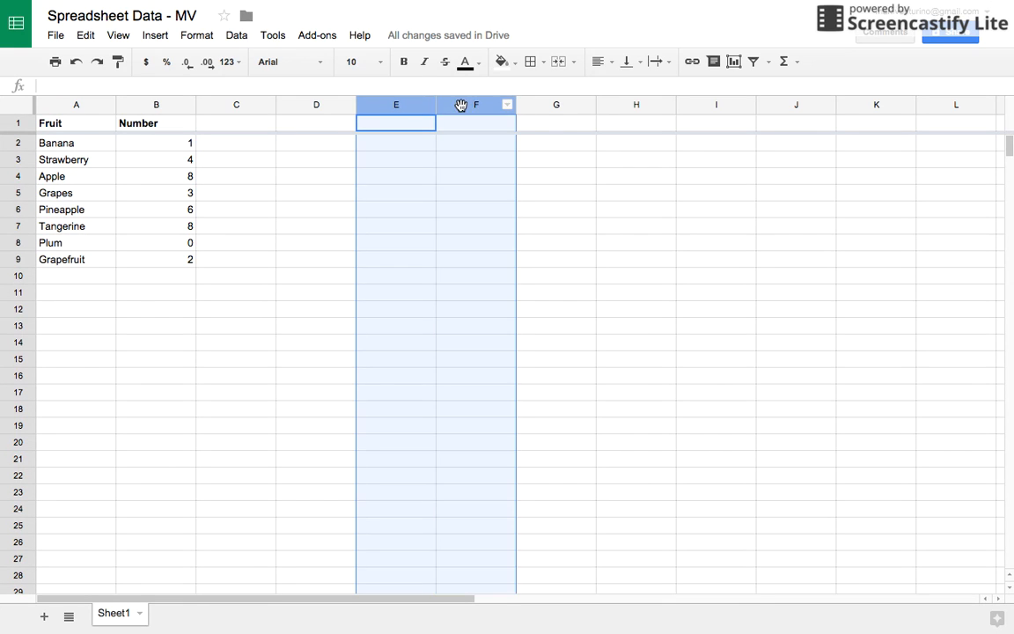
{"action": "left_click", "coordinate": [557, 106], "text": "shift"}
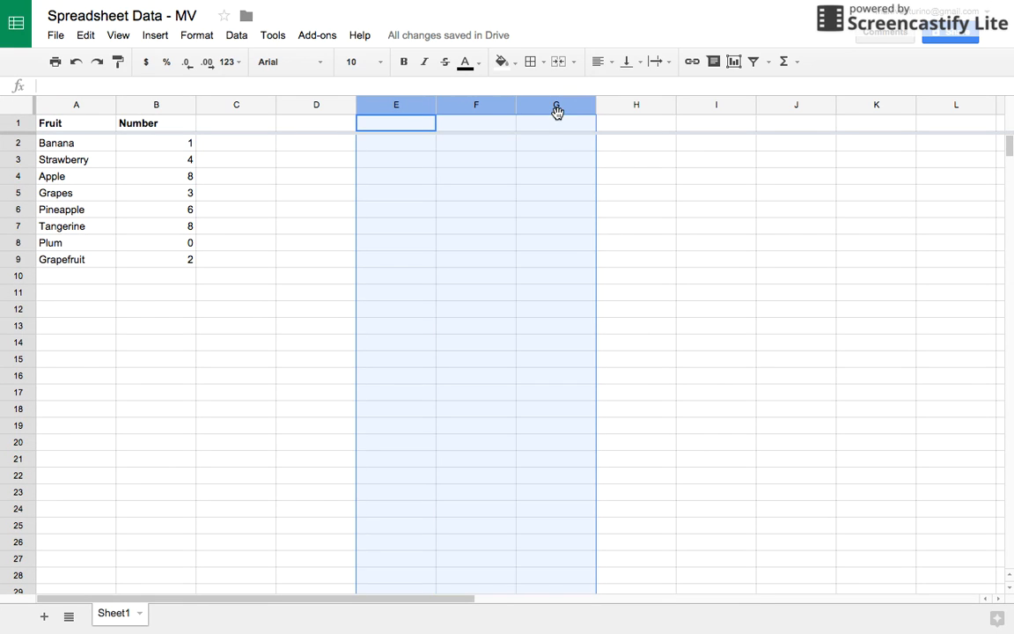
{"action": "left_click", "coordinate": [640, 105], "text": "shift"}
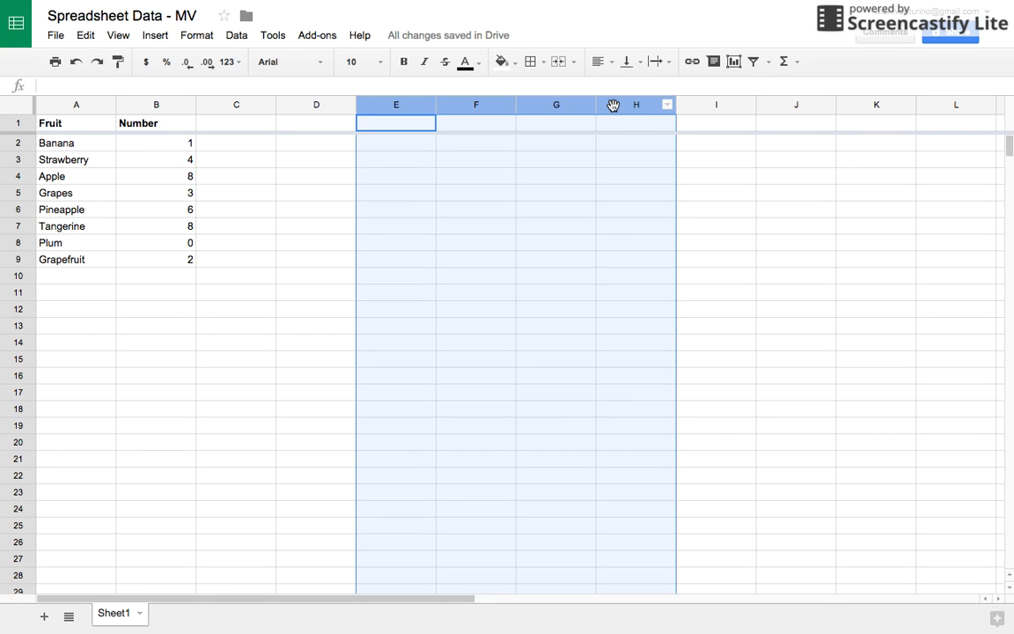
{"action": "right_click", "coordinate": [613, 105]}
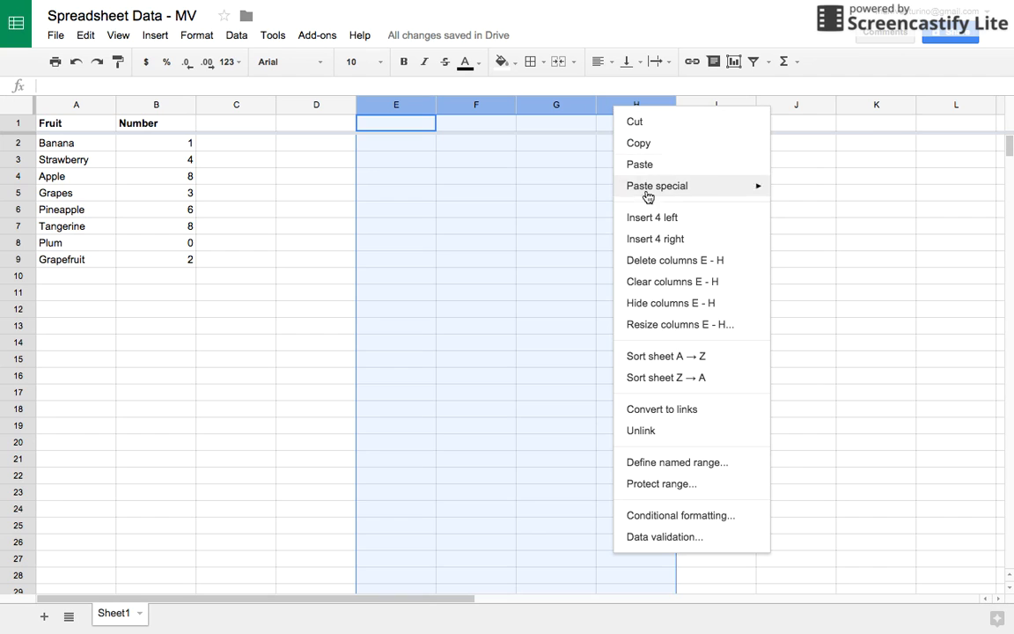
{"action": "left_click", "coordinate": [675, 305]}
{"action": "left_click", "coordinate": [520, 210]}
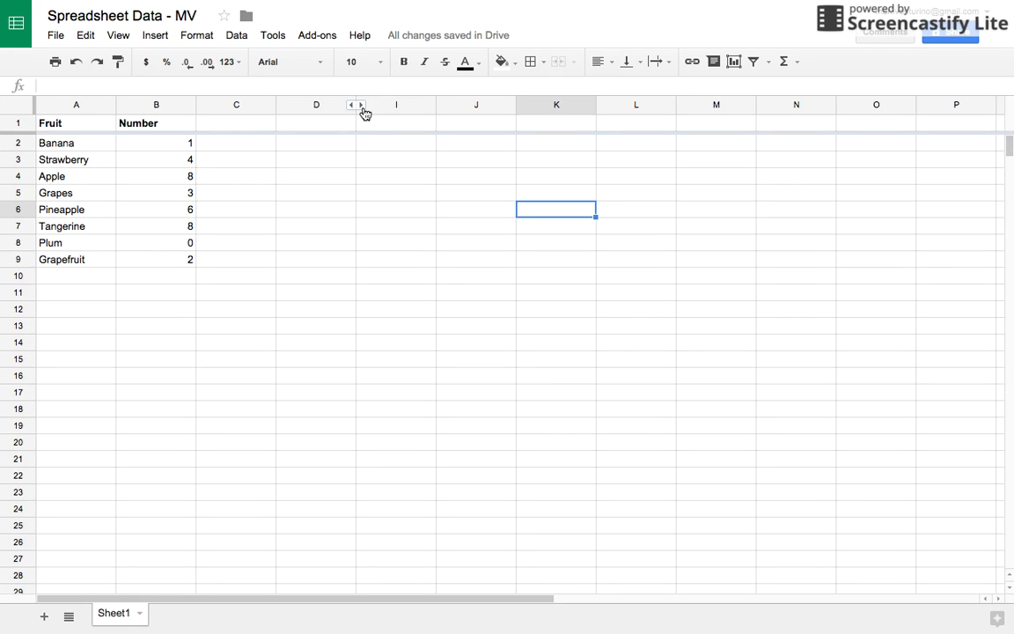
Unhide columns E through H and hide the same four columns again.
{"action": "left_click", "coordinate": [360, 105]}
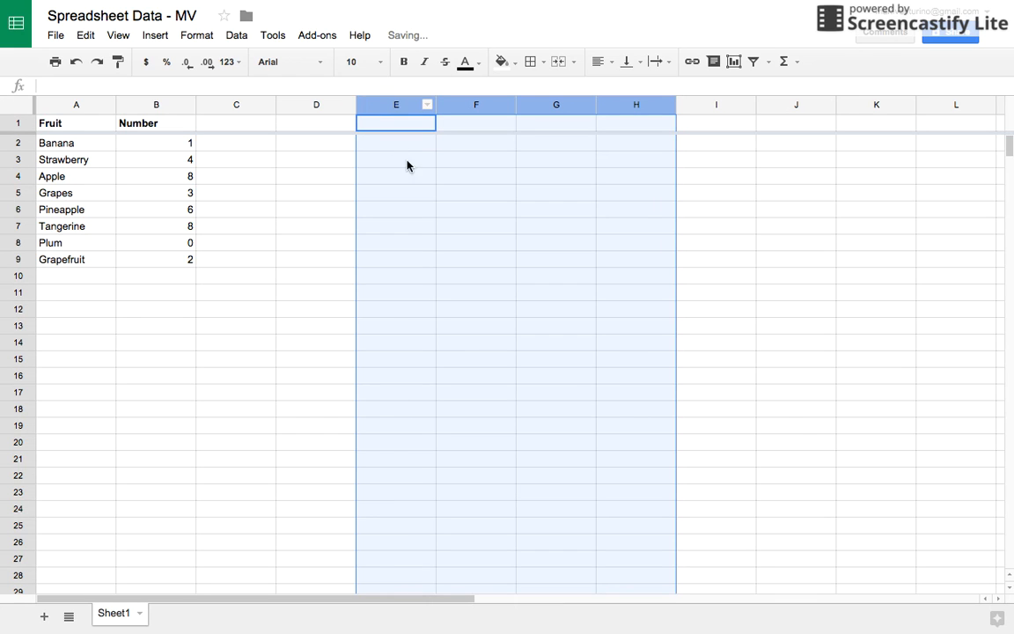
{"action": "right_click", "coordinate": [395, 106]}
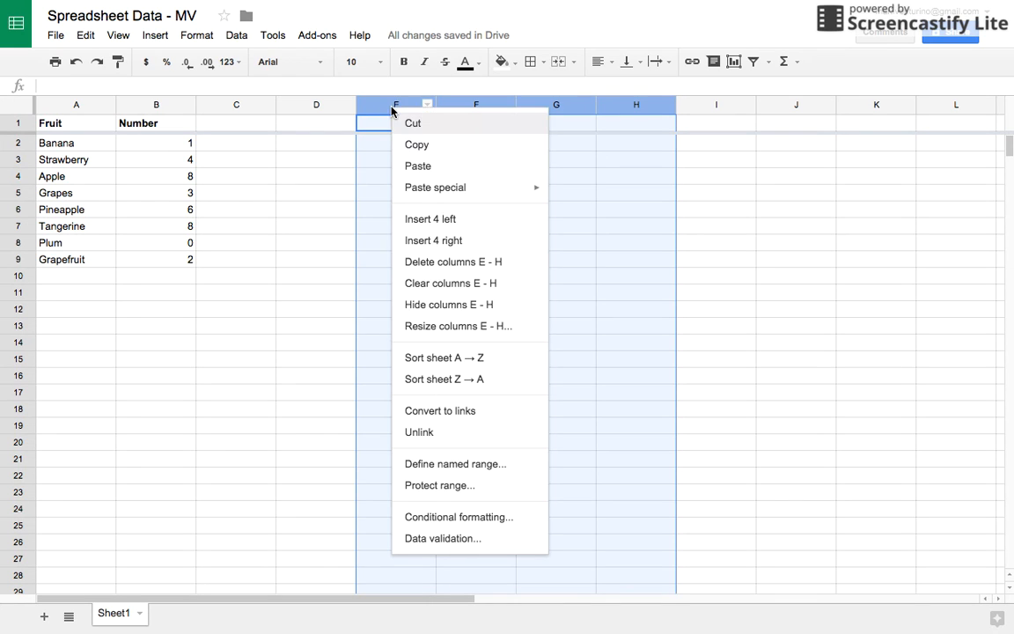
{"action": "left_click", "coordinate": [452, 305]}
{"action": "left_click", "coordinate": [298, 179]}
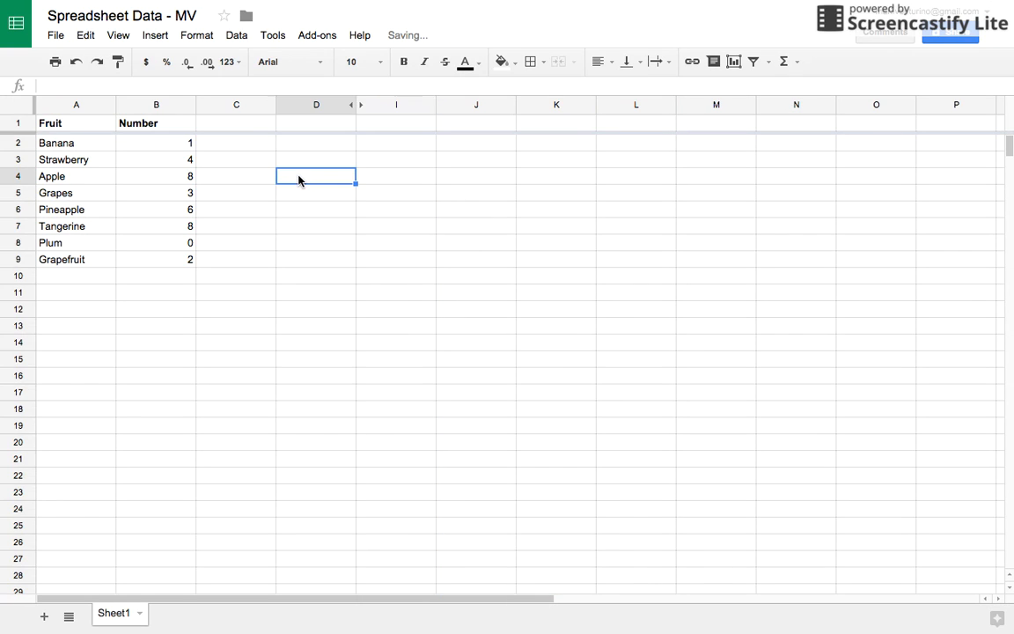
Hide the empty rows 12 through 19 below the fruit list and unhide them again.
{"action": "left_click", "coordinate": [19, 312]}
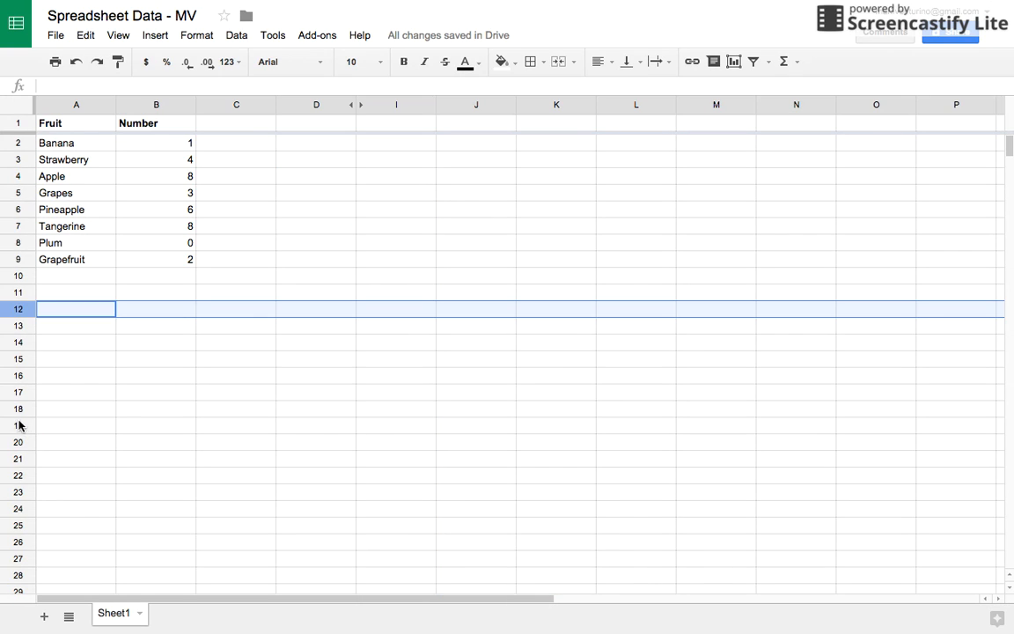
{"action": "left_click", "coordinate": [19, 426], "text": "shift"}
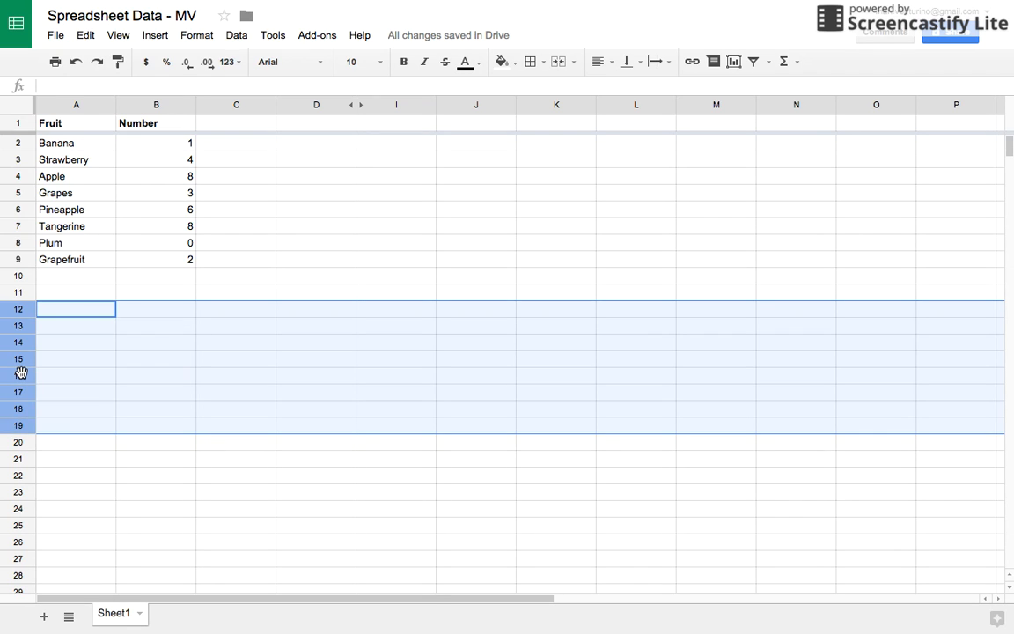
{"action": "right_click", "coordinate": [21, 373]}
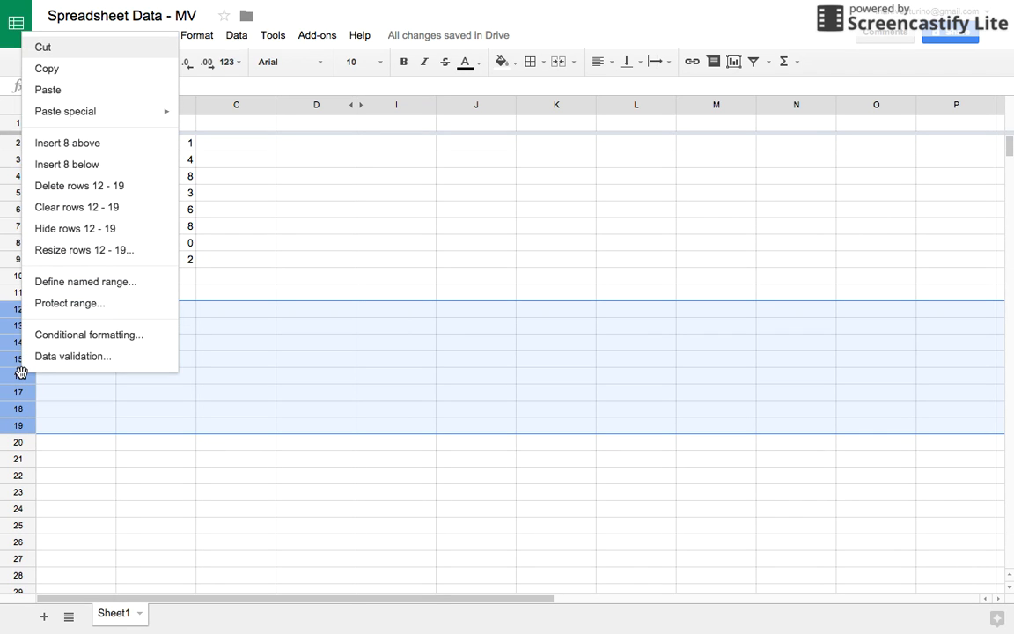
{"action": "left_click", "coordinate": [106, 228]}
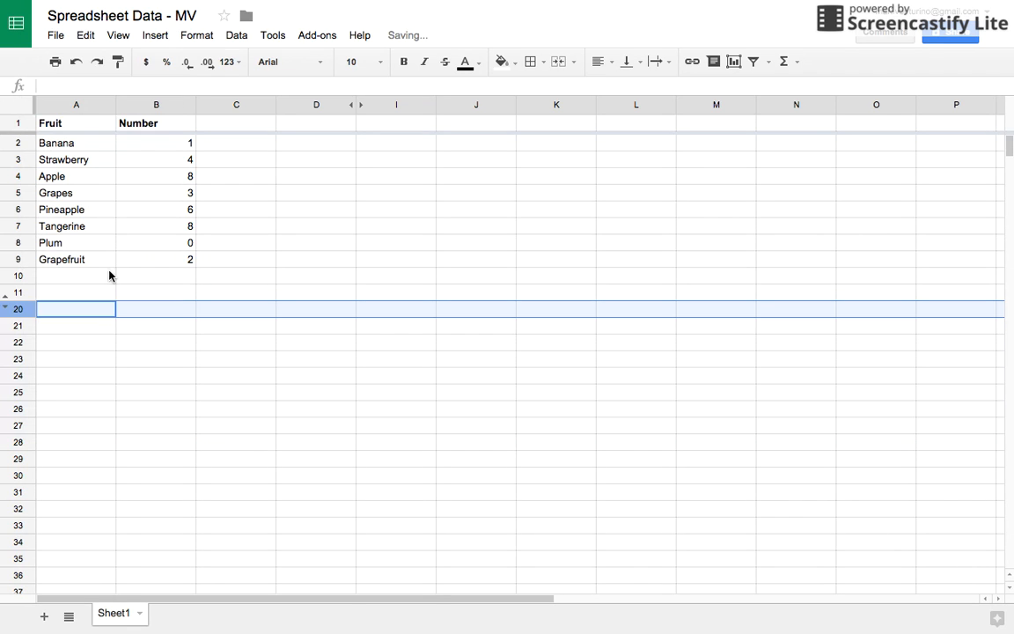
{"action": "left_click", "coordinate": [7, 299]}
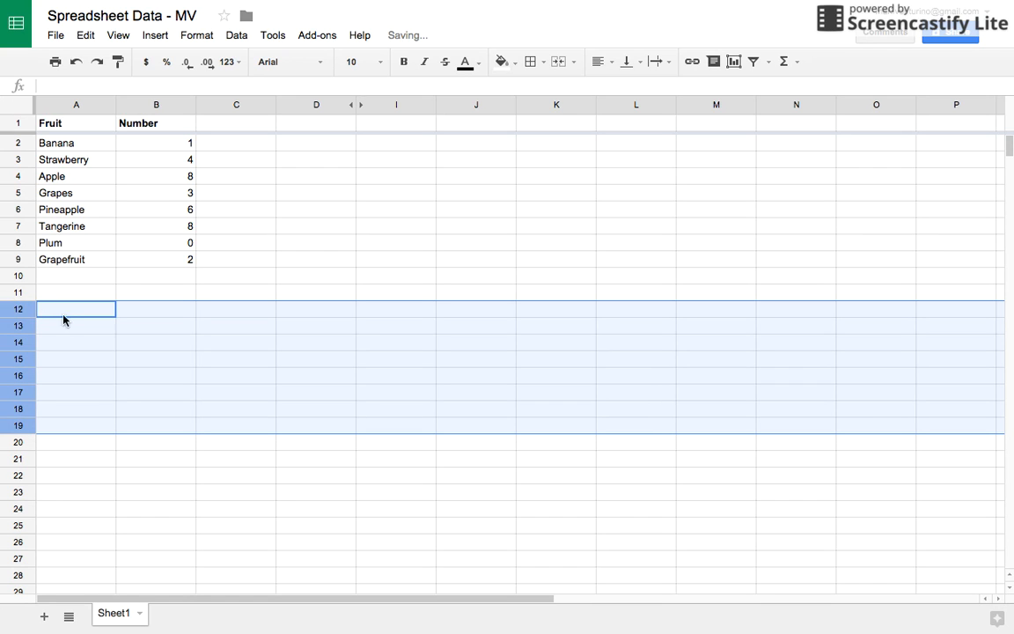
{"action": "left_click", "coordinate": [169, 227]}
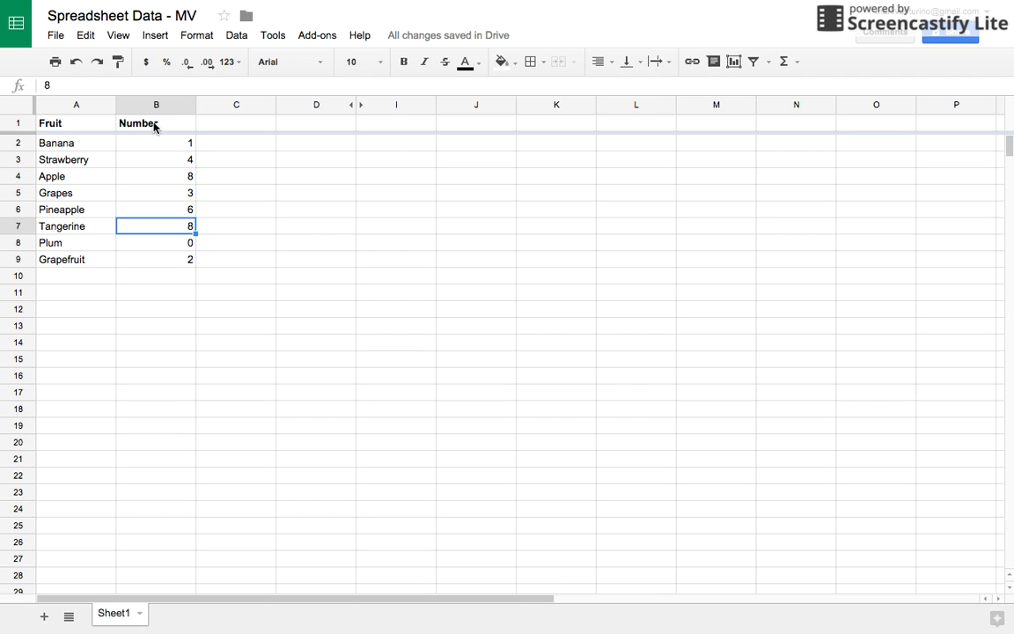
Sort the sheet A → Z by the Fruit column and undo that sort.
{"action": "left_click", "coordinate": [92, 107]}
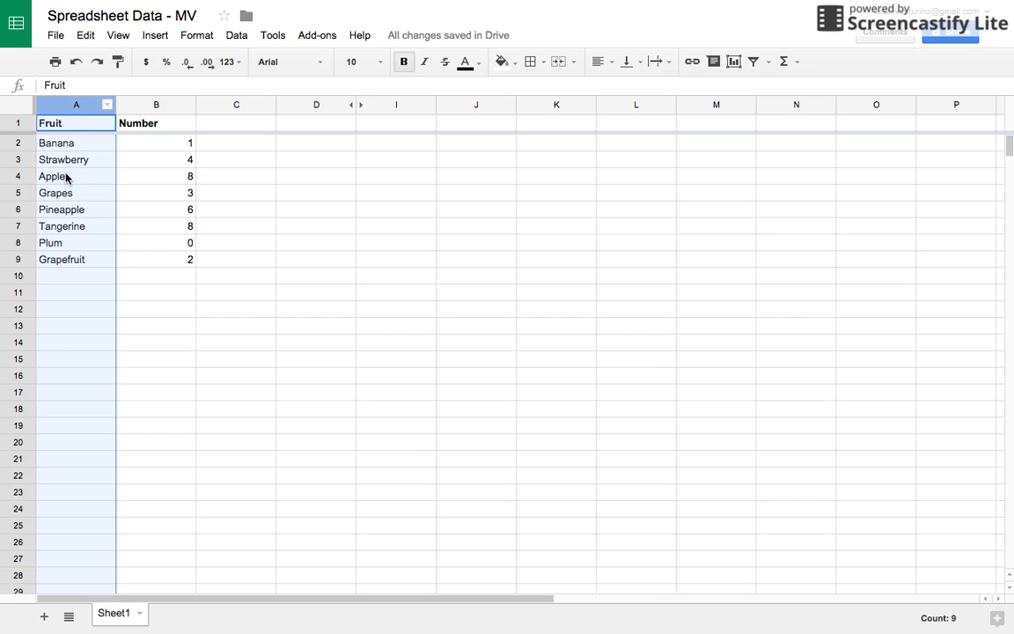
{"action": "right_click", "coordinate": [73, 104]}
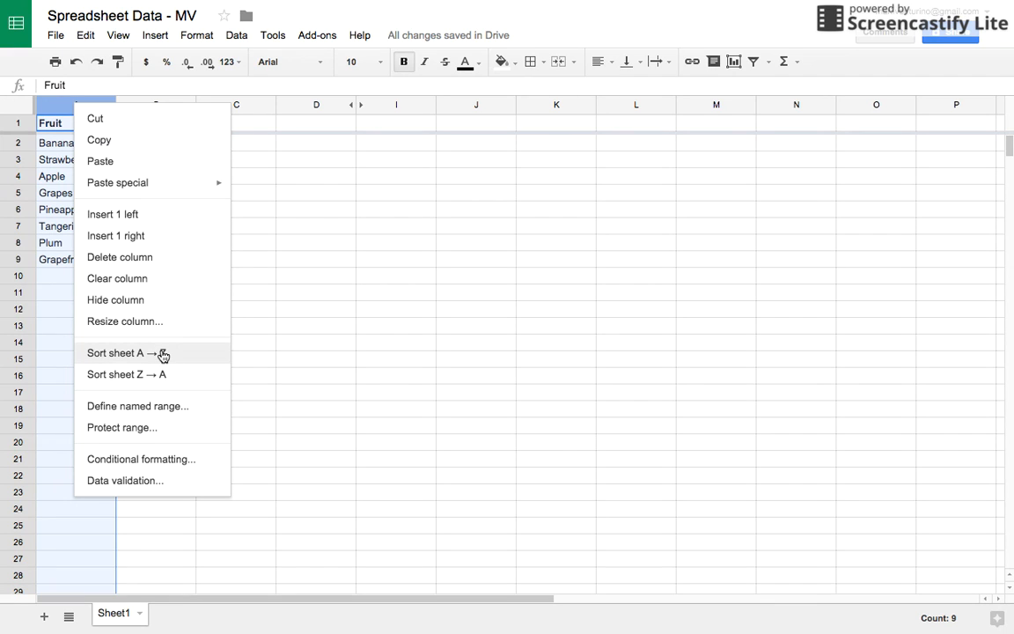
{"action": "left_click", "coordinate": [162, 353]}
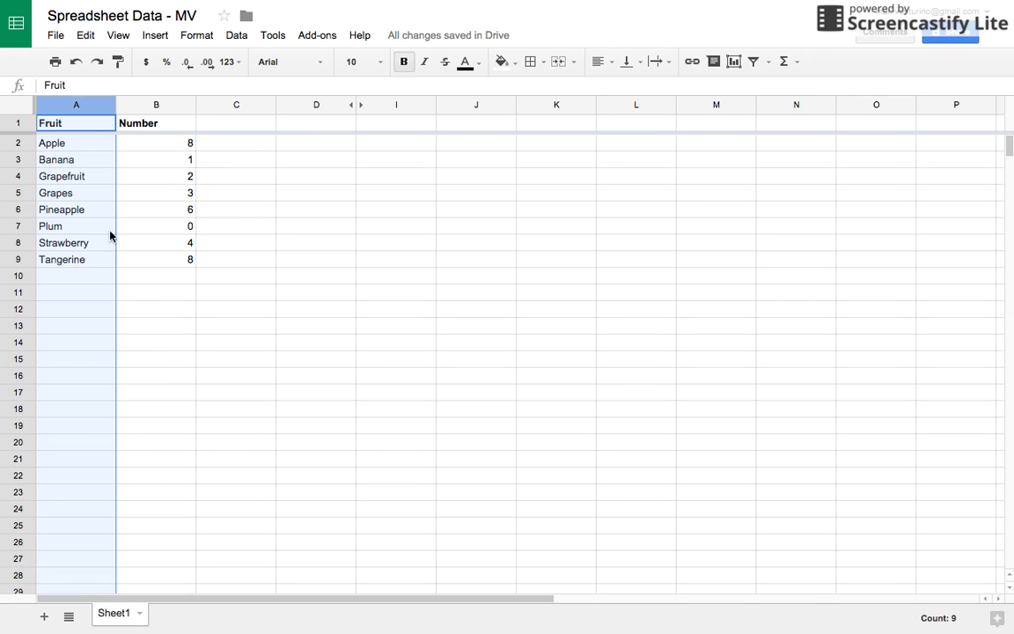
{"action": "left_click", "coordinate": [79, 260]}
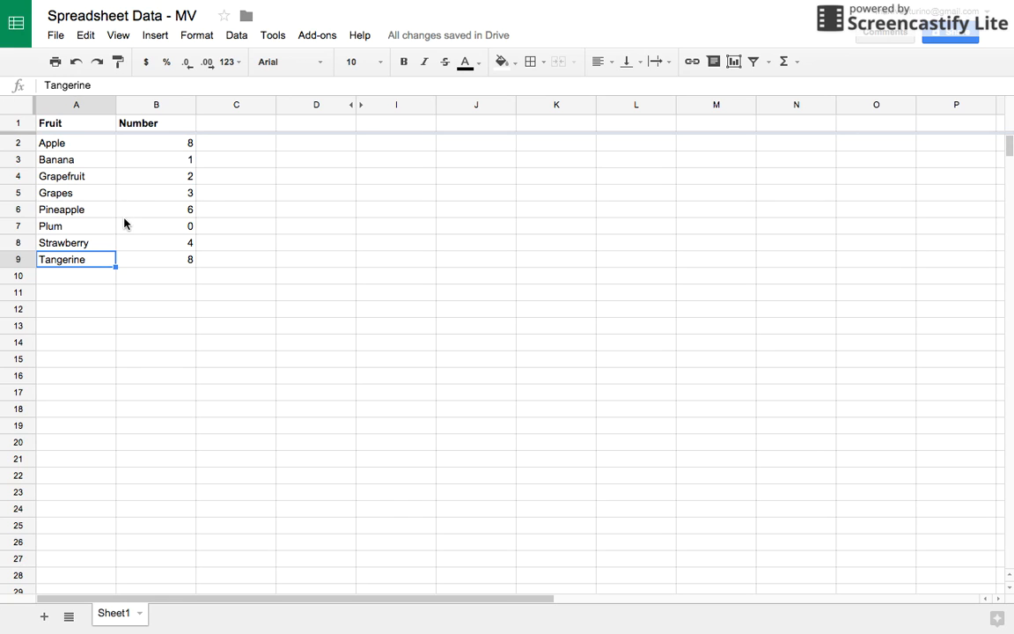
{"action": "key", "text": "ctrl+z"}
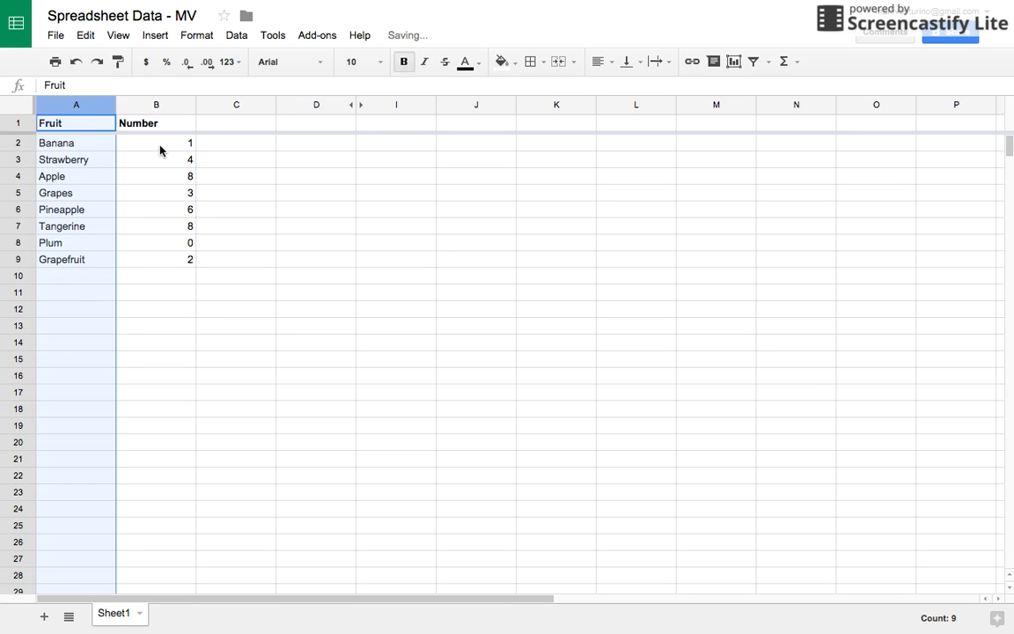
Reapply the A → Z sheet sort based on the Fruit column.
{"action": "right_click", "coordinate": [82, 104]}
{"action": "left_click", "coordinate": [147, 355]}
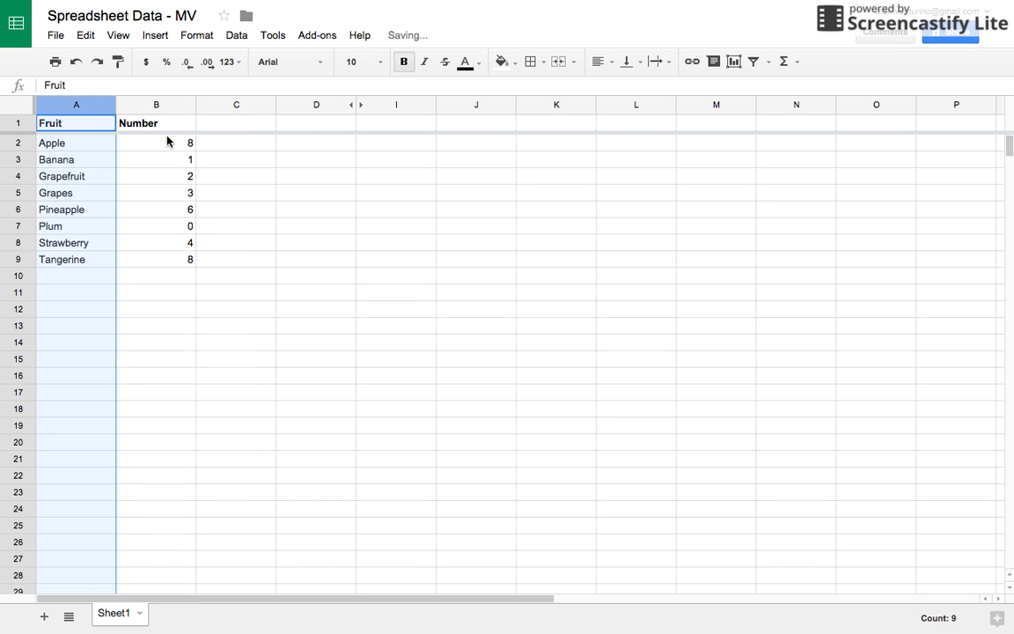
{"action": "left_click", "coordinate": [165, 274]}
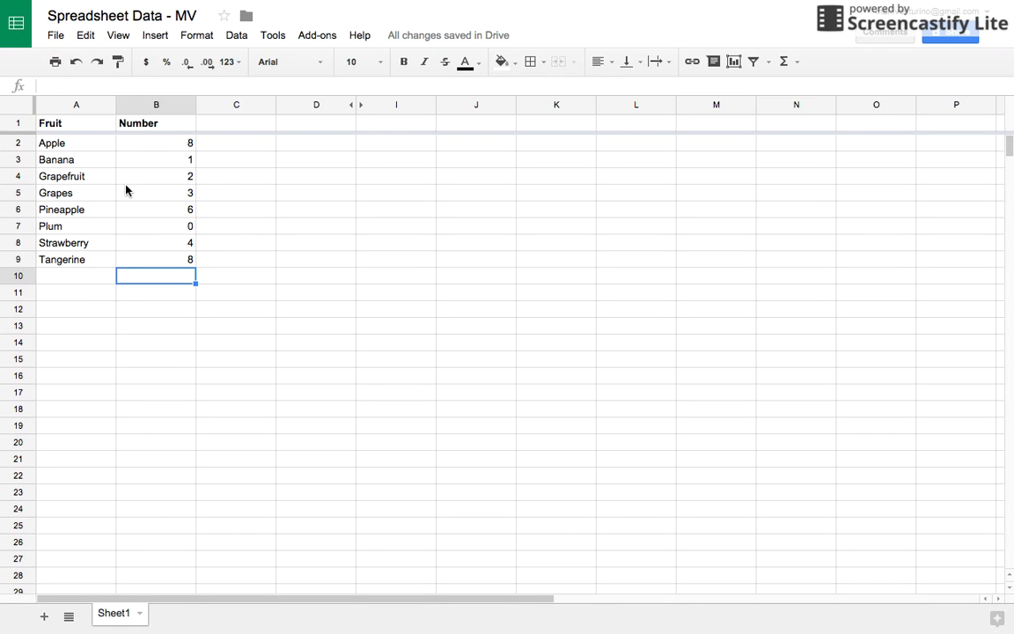
Sort the sheet by the Number column in ascending order (A → Z).
{"action": "left_click", "coordinate": [135, 104]}
{"action": "right_click", "coordinate": [134, 105]}
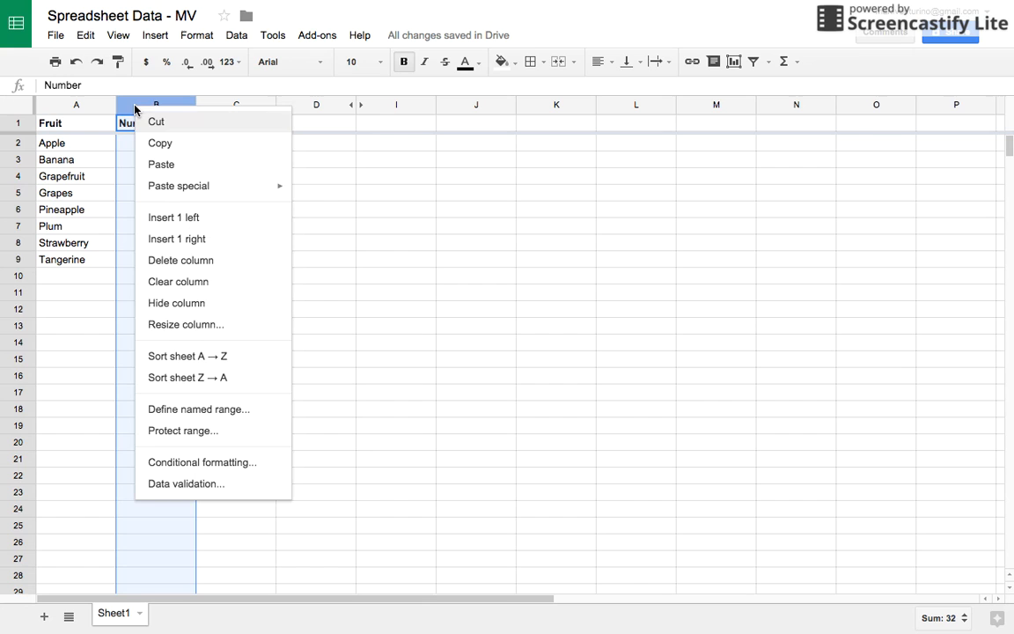
{"action": "left_click", "coordinate": [185, 357]}
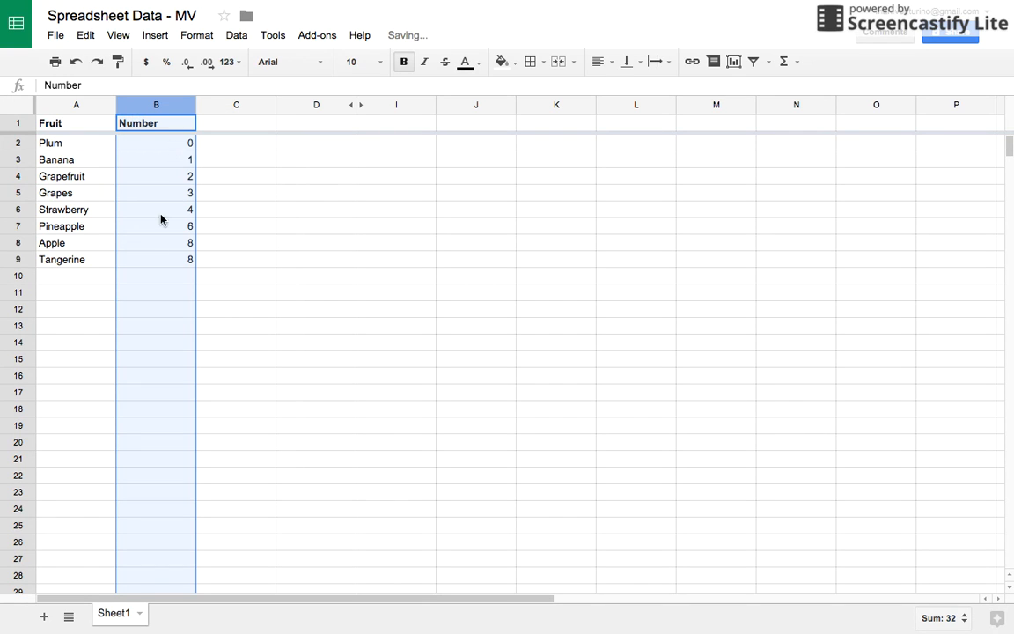
{"action": "left_click", "coordinate": [173, 250]}
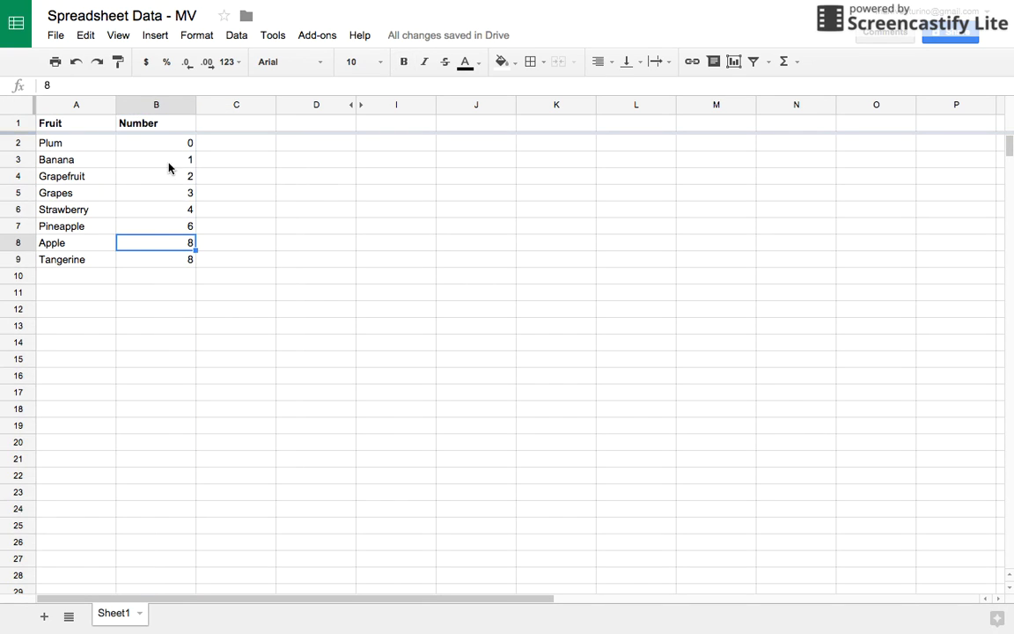
Sort the sheet by the Number column in descending order (Z → A).
{"action": "right_click", "coordinate": [140, 107]}
{"action": "left_click", "coordinate": [226, 377]}
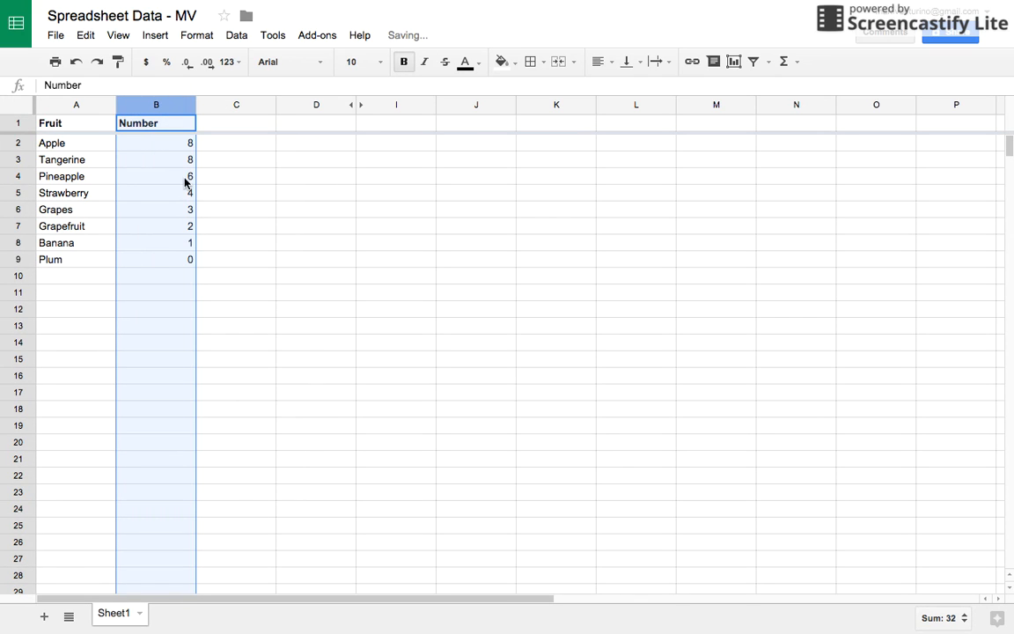
Turn on a filter for the whole Number column.
{"action": "left_click", "coordinate": [186, 264]}
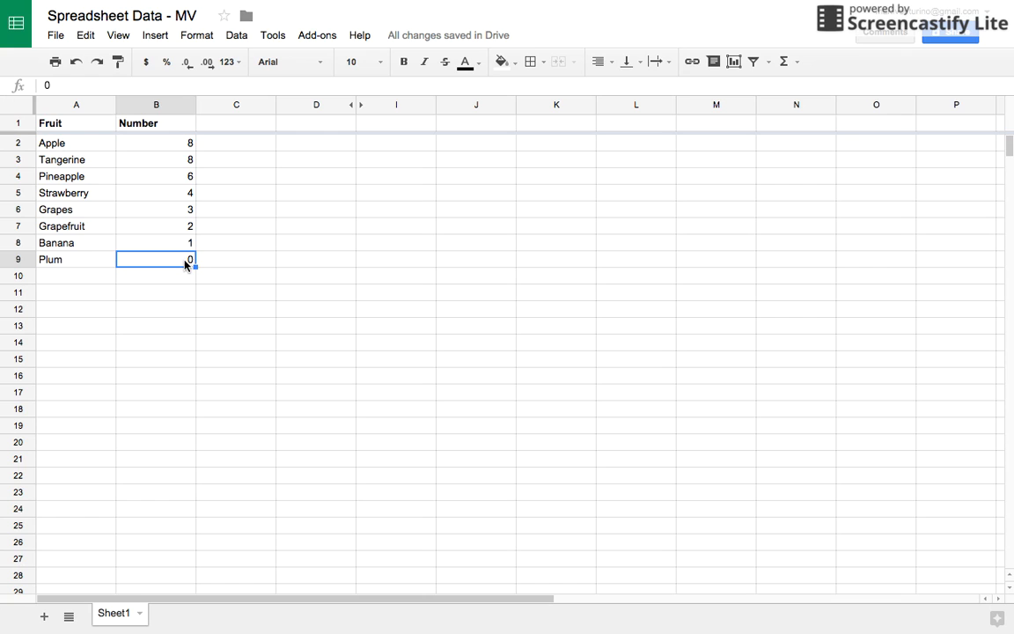
{"action": "left_click", "coordinate": [152, 109]}
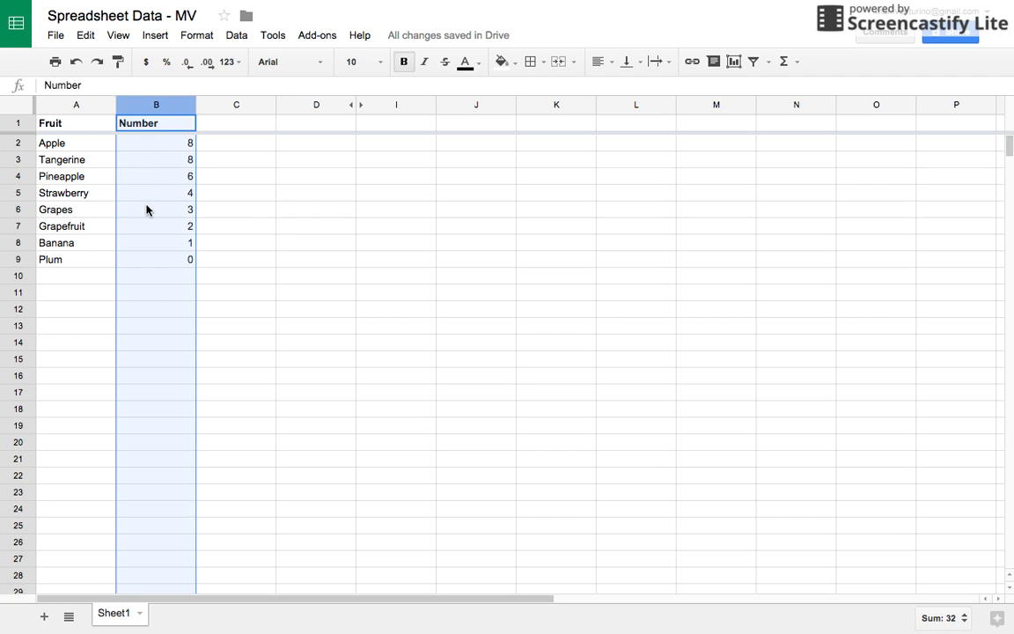
{"action": "left_click", "coordinate": [145, 162]}
{"action": "left_click", "coordinate": [156, 102]}
{"action": "left_click", "coordinate": [754, 63]}
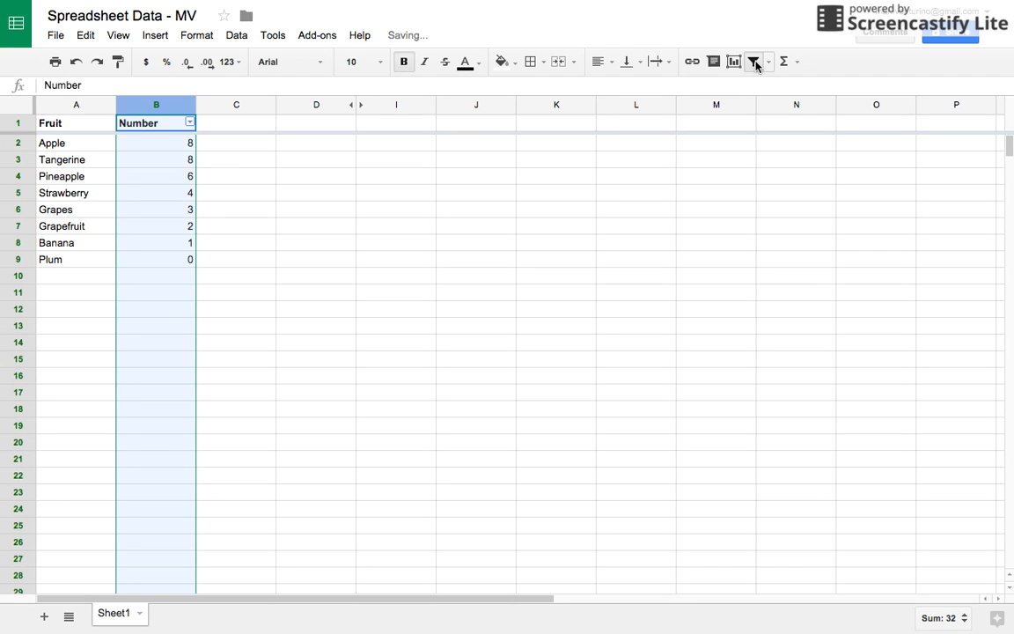
Filter the Number column by condition so that only values greater than 5 are shown.
{"action": "left_click", "coordinate": [191, 124]}
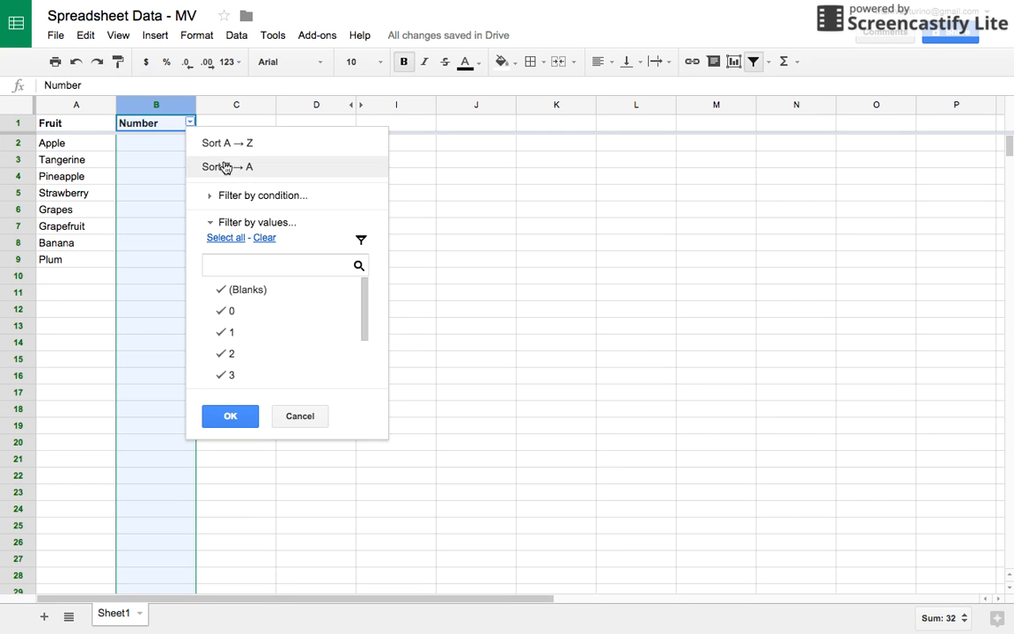
{"action": "left_click", "coordinate": [208, 196]}
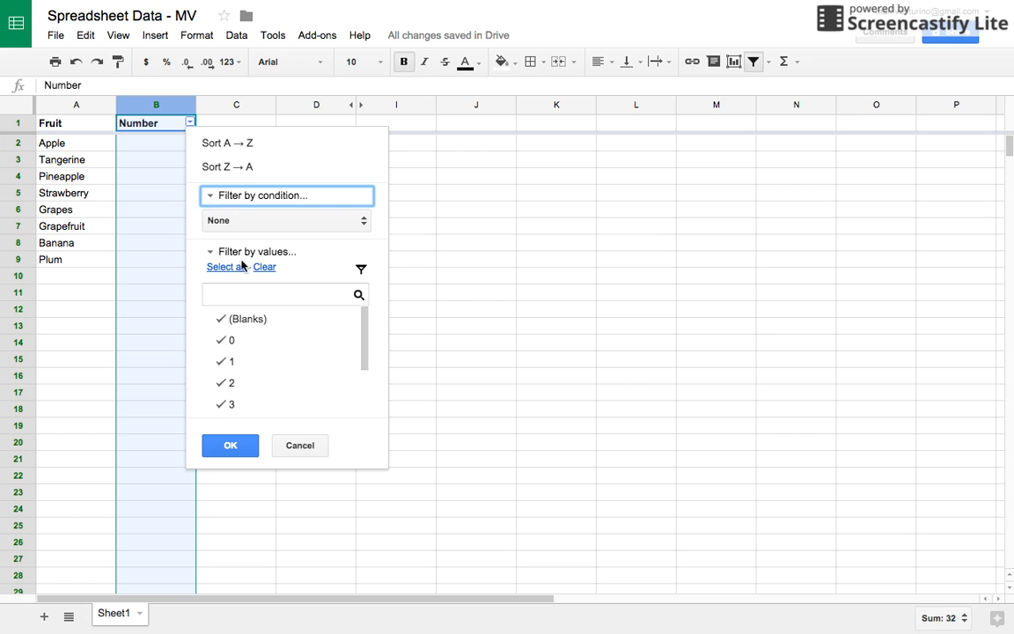
{"action": "left_click", "coordinate": [247, 222]}
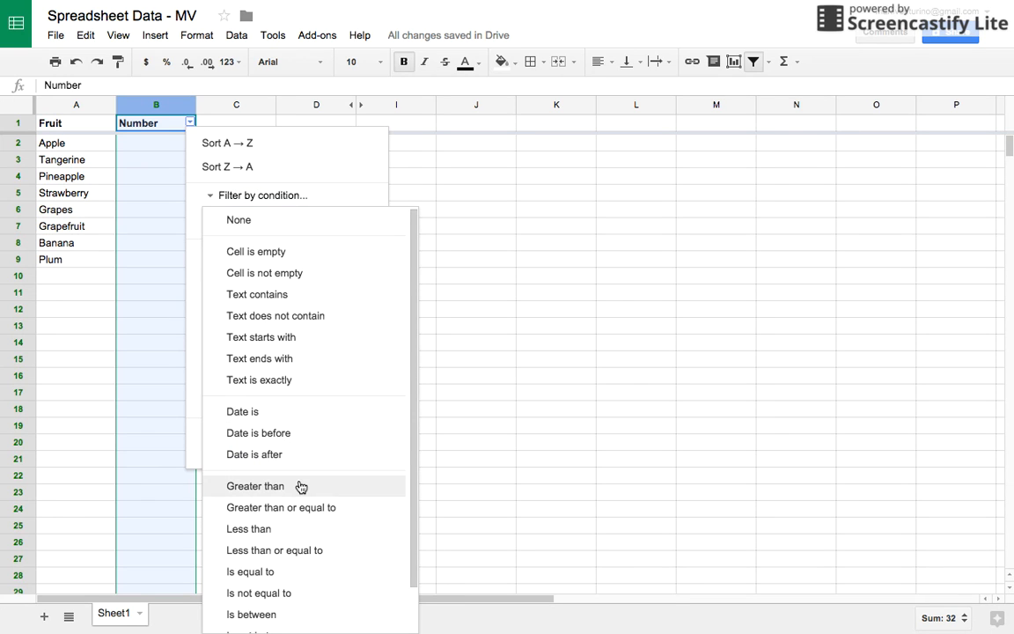
{"action": "scroll", "coordinate": [283, 475], "scroll_direction": "down", "scroll_amount": 1}
{"action": "left_click", "coordinate": [280, 460]}
{"action": "left_click", "coordinate": [250, 249]}
{"action": "type", "text": "5"}
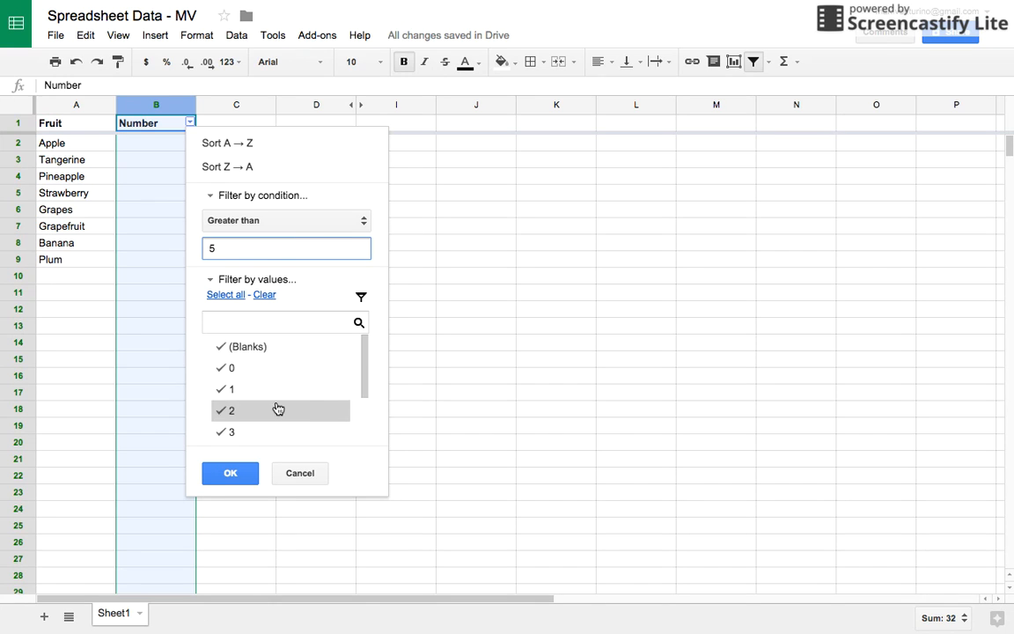
{"action": "scroll", "coordinate": [269, 387], "scroll_direction": "down", "scroll_amount": 3}
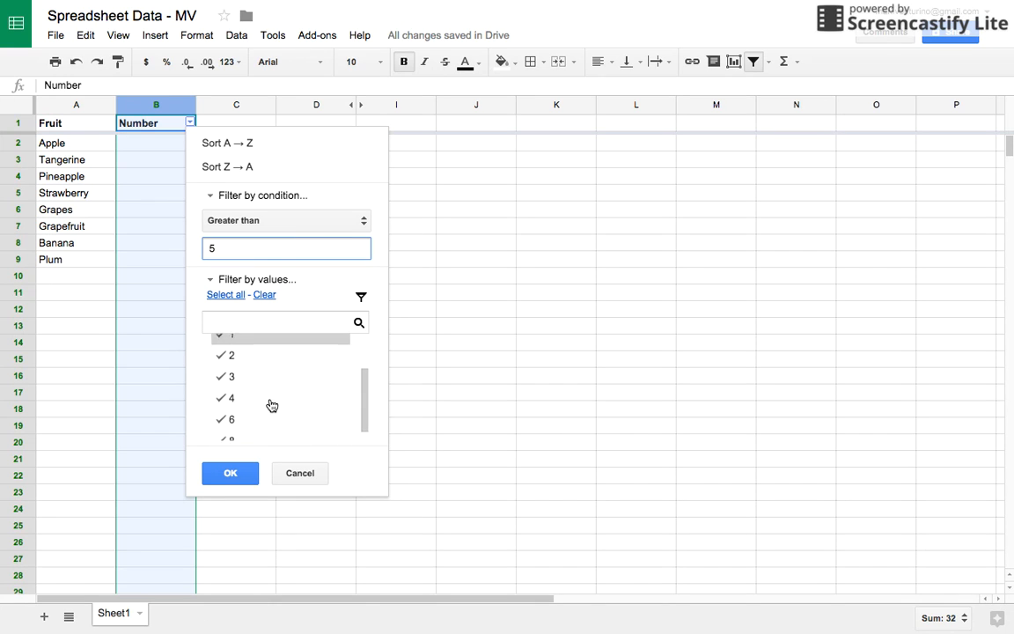
{"action": "left_click", "coordinate": [260, 410]}
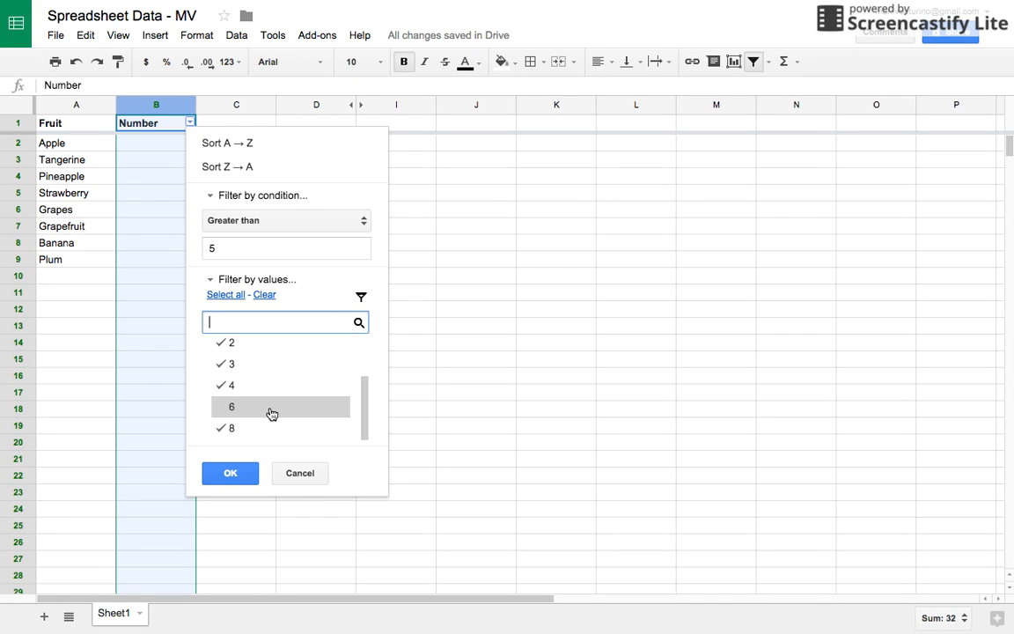
{"action": "left_click", "coordinate": [271, 413]}
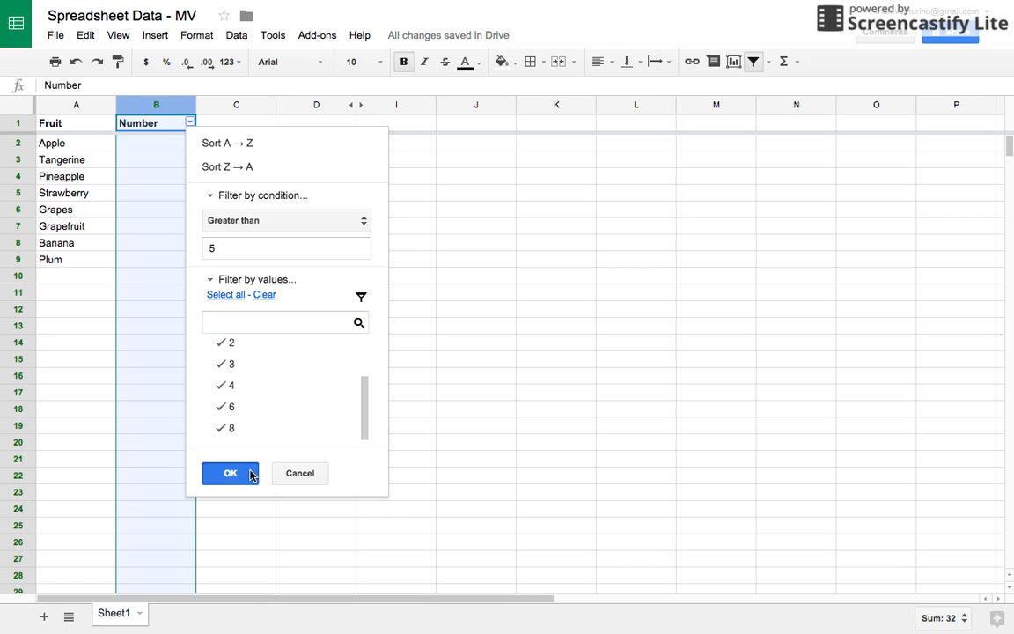
{"action": "left_click", "coordinate": [231, 473]}
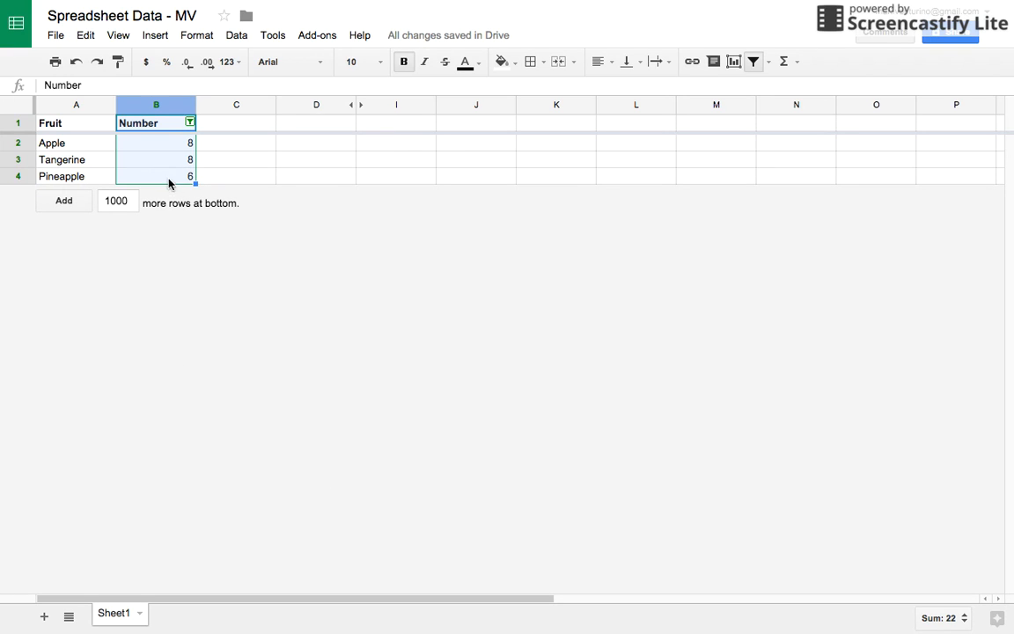
Reset the Number column's filter condition to None and apply it.
{"action": "left_click", "coordinate": [190, 123]}
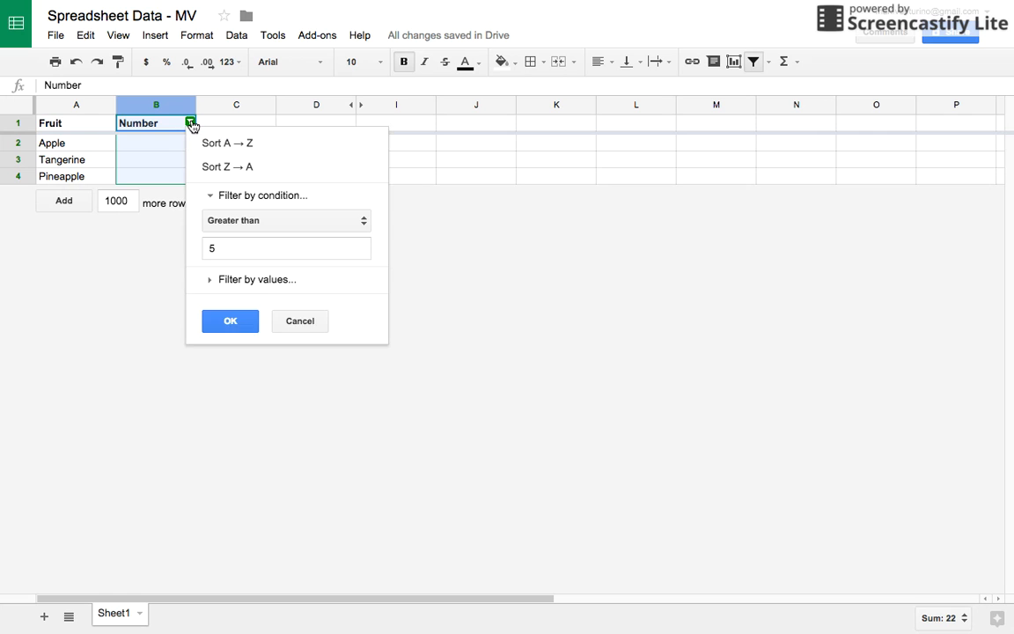
{"action": "left_click", "coordinate": [235, 231]}
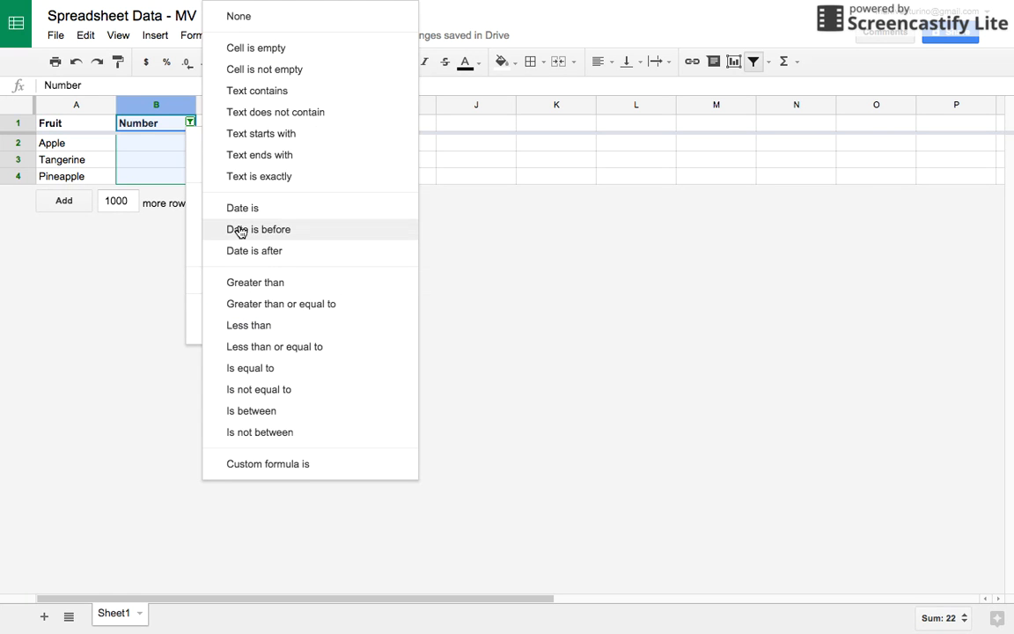
{"action": "left_click", "coordinate": [251, 21]}
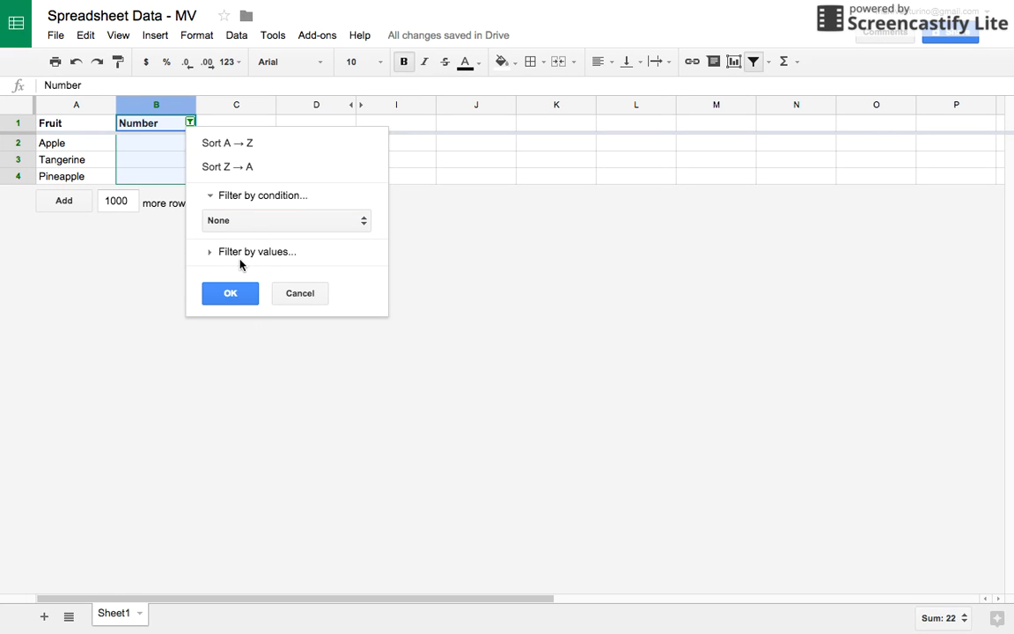
{"action": "left_click", "coordinate": [230, 291]}
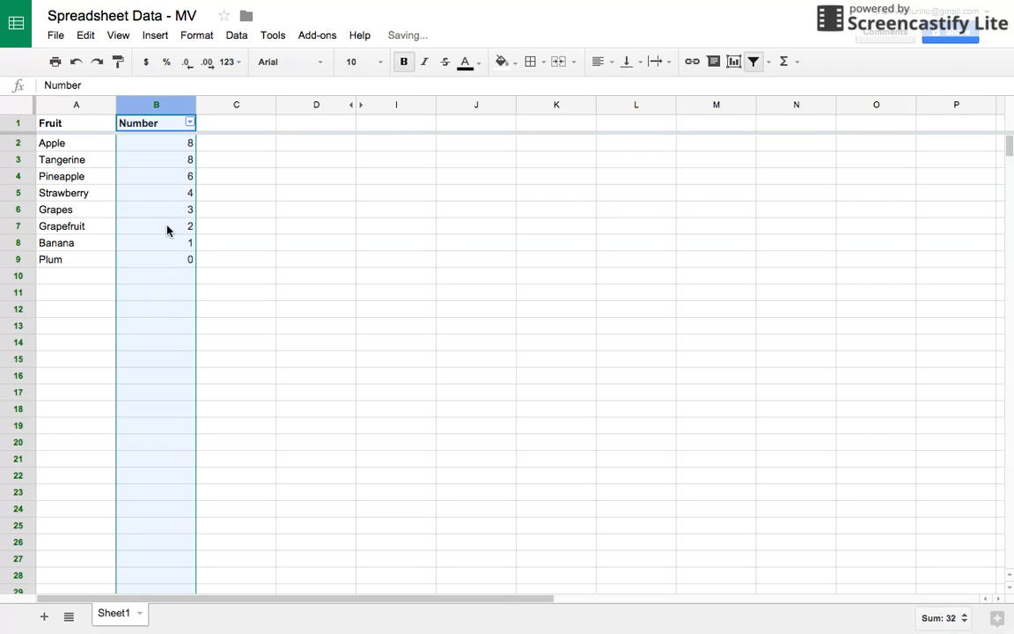
Remove the filter from the Number column and turn on a filter for the Fruit column instead.
{"action": "left_click", "coordinate": [69, 107]}
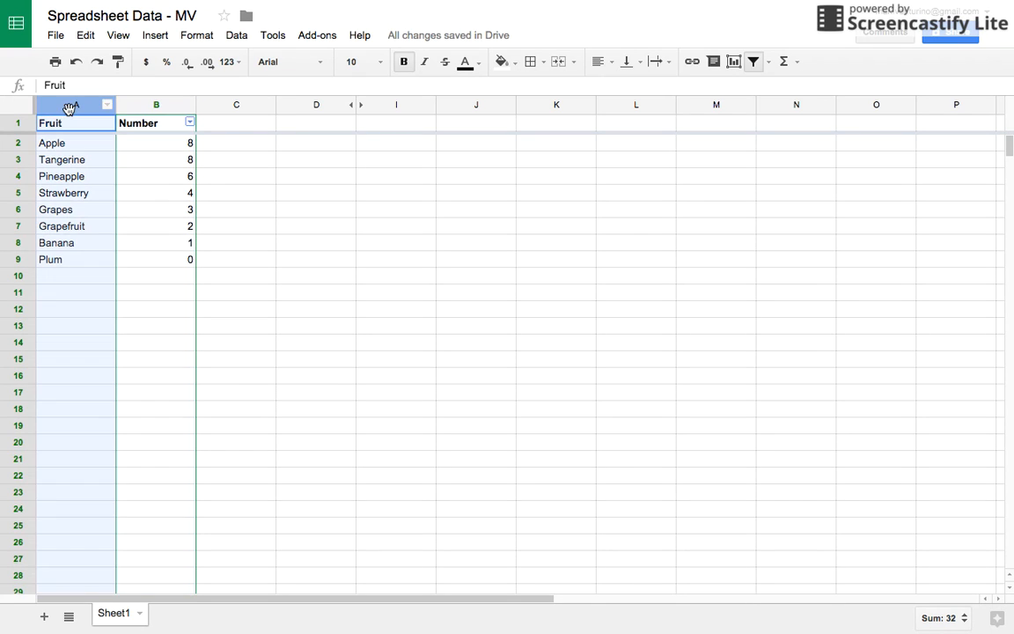
{"action": "left_click", "coordinate": [755, 62]}
{"action": "left_click", "coordinate": [753, 62]}
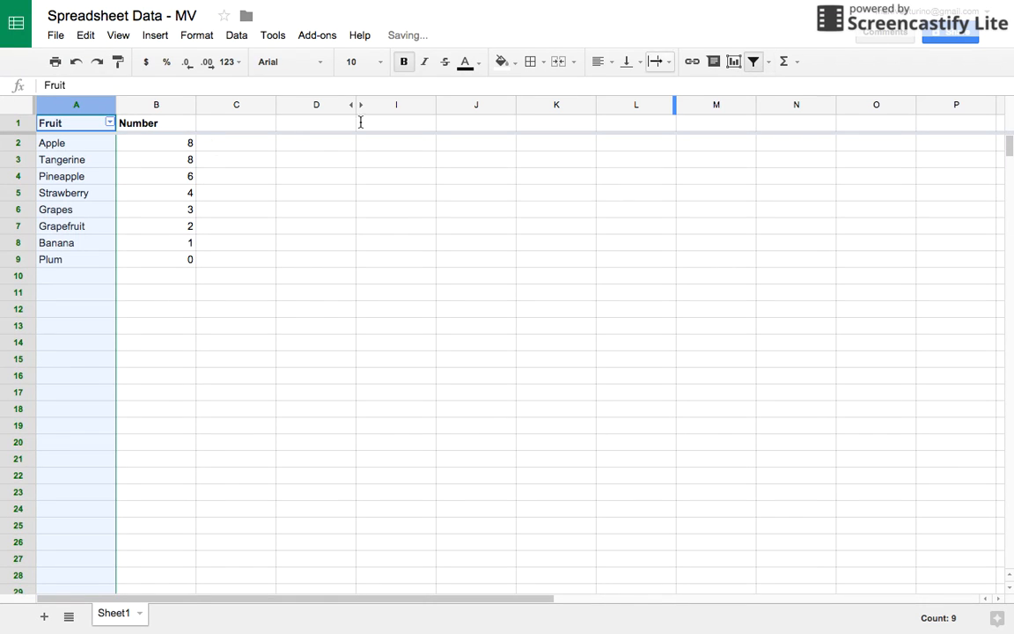
Try to filter the Fruit column by searching its filter values for "plum" and applying the filter.
{"action": "left_click", "coordinate": [109, 123]}
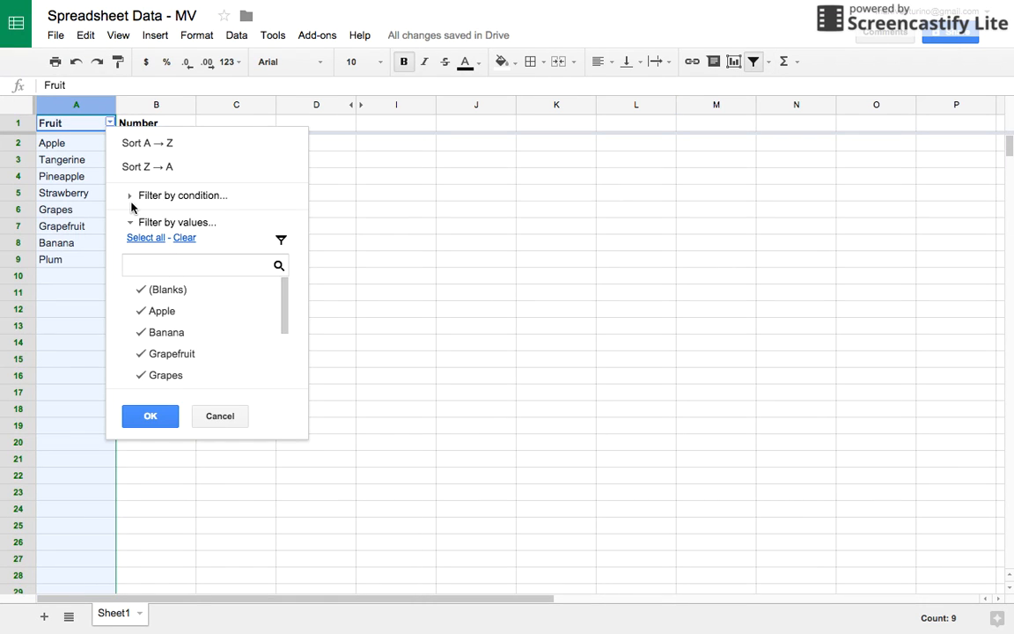
{"action": "scroll", "coordinate": [167, 330], "scroll_direction": "down", "scroll_amount": 2}
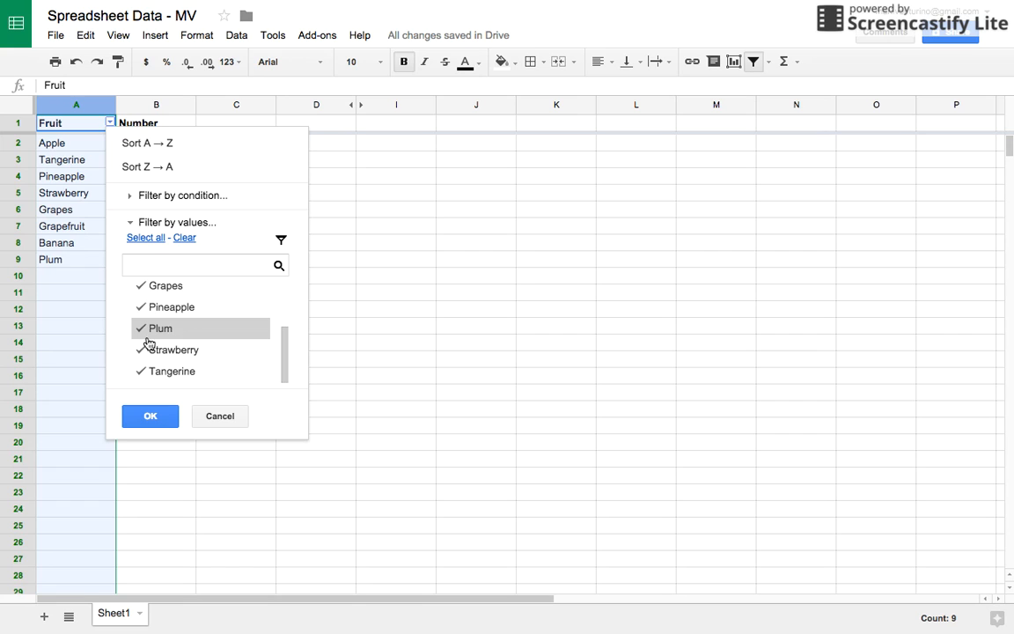
{"action": "left_click", "coordinate": [170, 272]}
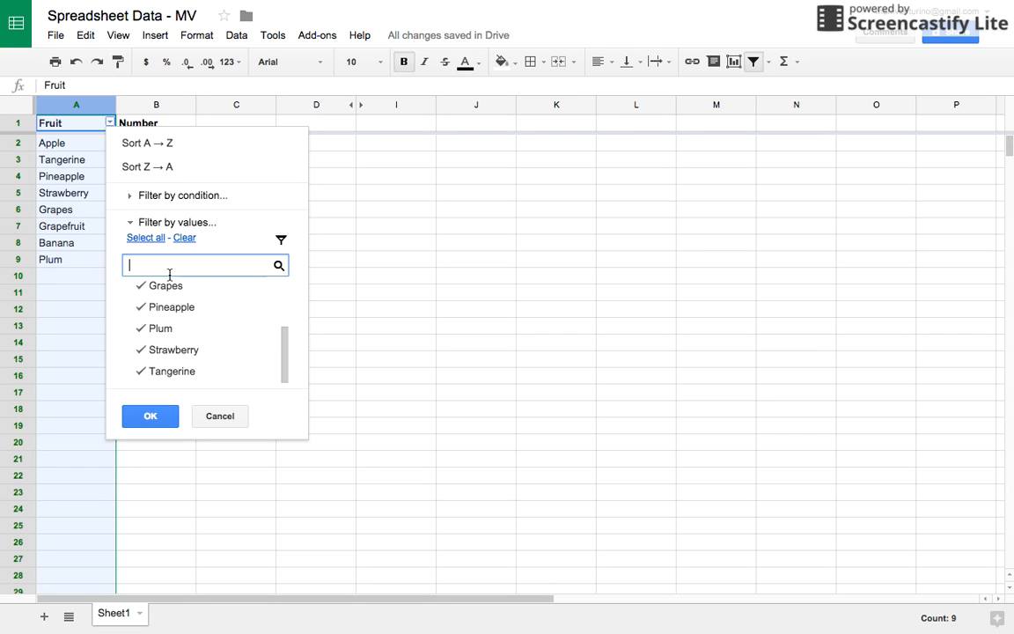
{"action": "type", "text": "plum"}
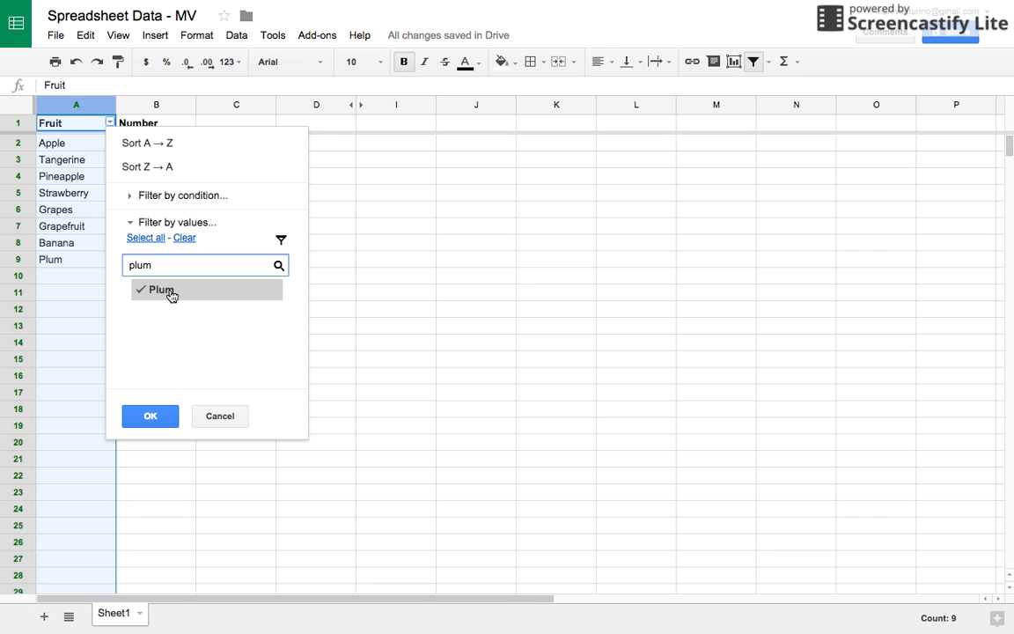
{"action": "left_click", "coordinate": [145, 415]}
Filter the Fruit column by values, deselecting the blanks and every fruit except Plum.
{"action": "left_click", "coordinate": [109, 122]}
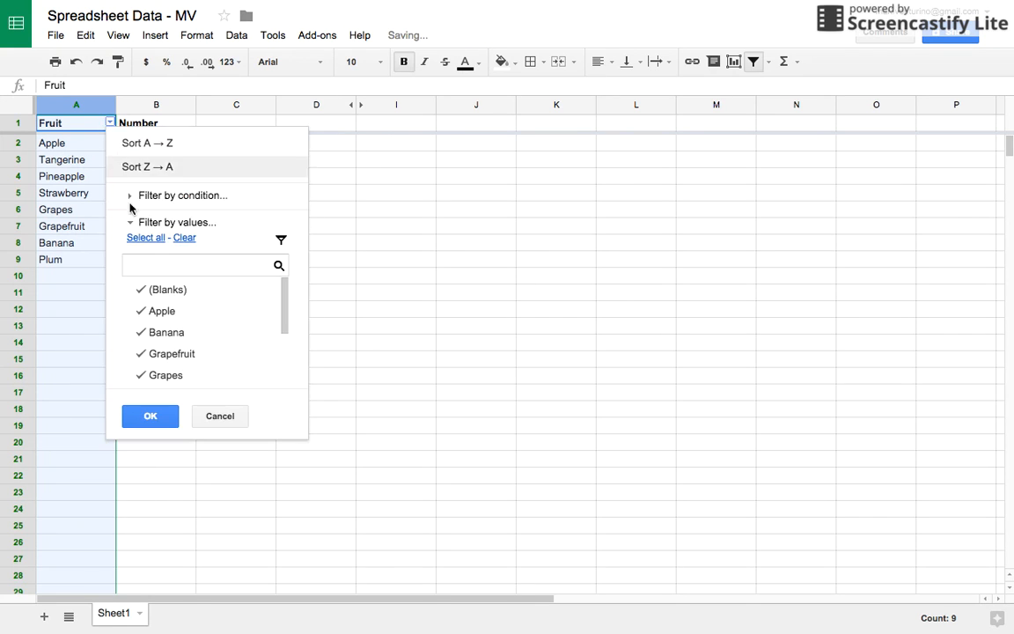
{"action": "left_click", "coordinate": [146, 238]}
{"action": "left_click", "coordinate": [148, 292]}
{"action": "left_click", "coordinate": [143, 314]}
{"action": "left_click", "coordinate": [142, 324]}
{"action": "left_click", "coordinate": [141, 336]}
{"action": "scroll", "coordinate": [141, 340], "scroll_direction": "down", "scroll_amount": 1}
{"action": "left_click", "coordinate": [143, 322]}
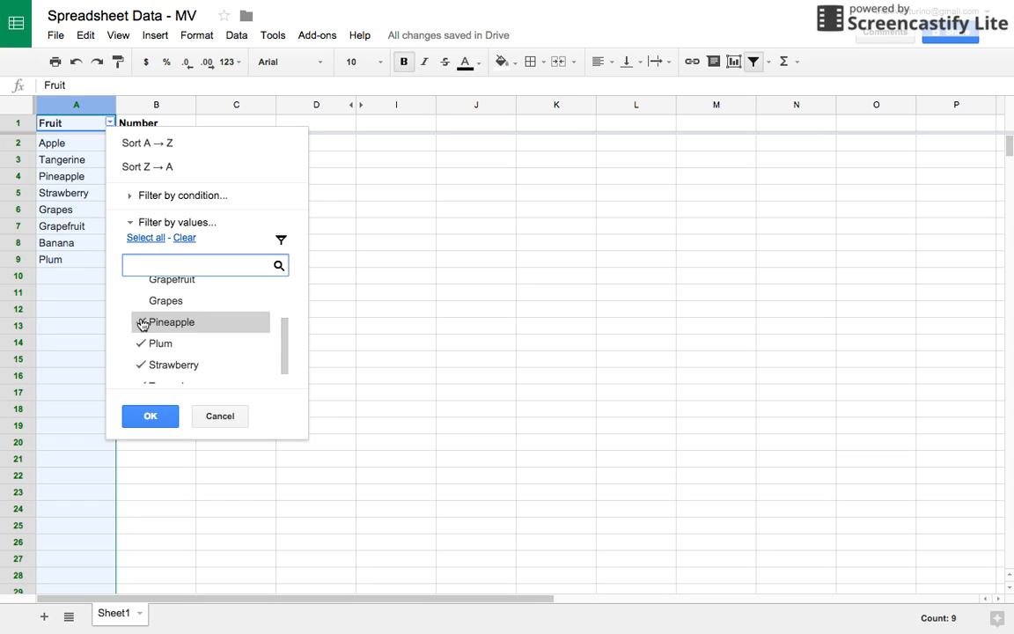
{"action": "left_click", "coordinate": [146, 373]}
{"action": "scroll", "coordinate": [146, 369], "scroll_direction": "down", "scroll_amount": 1}
{"action": "left_click", "coordinate": [146, 368]}
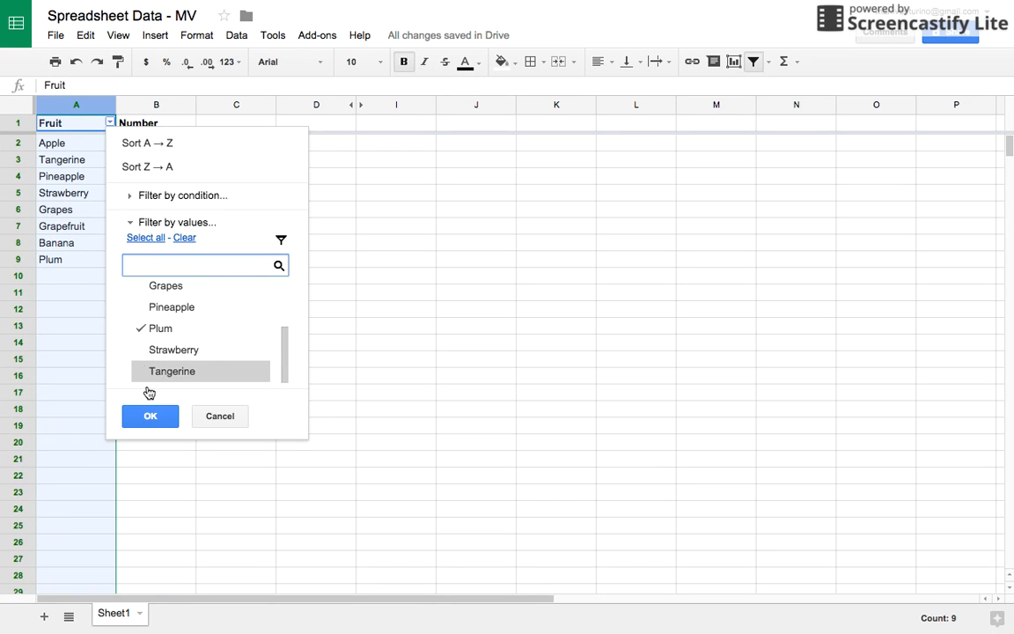
{"action": "left_click", "coordinate": [150, 416]}
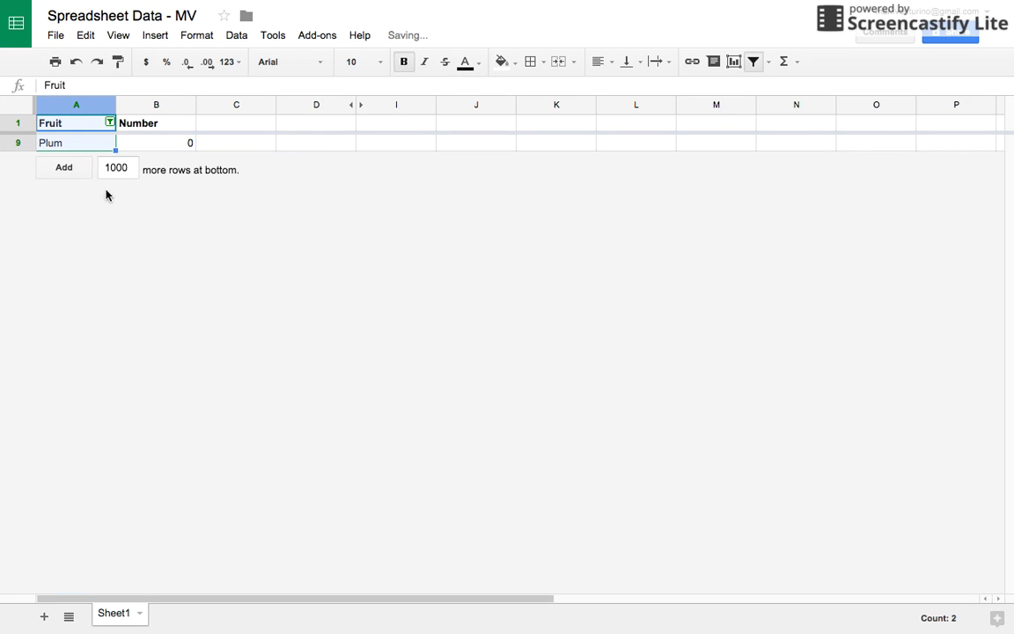
Reselect all values in the Fruit column's filter and apply it.
{"action": "left_click", "coordinate": [110, 123]}
{"action": "left_click", "coordinate": [145, 238]}
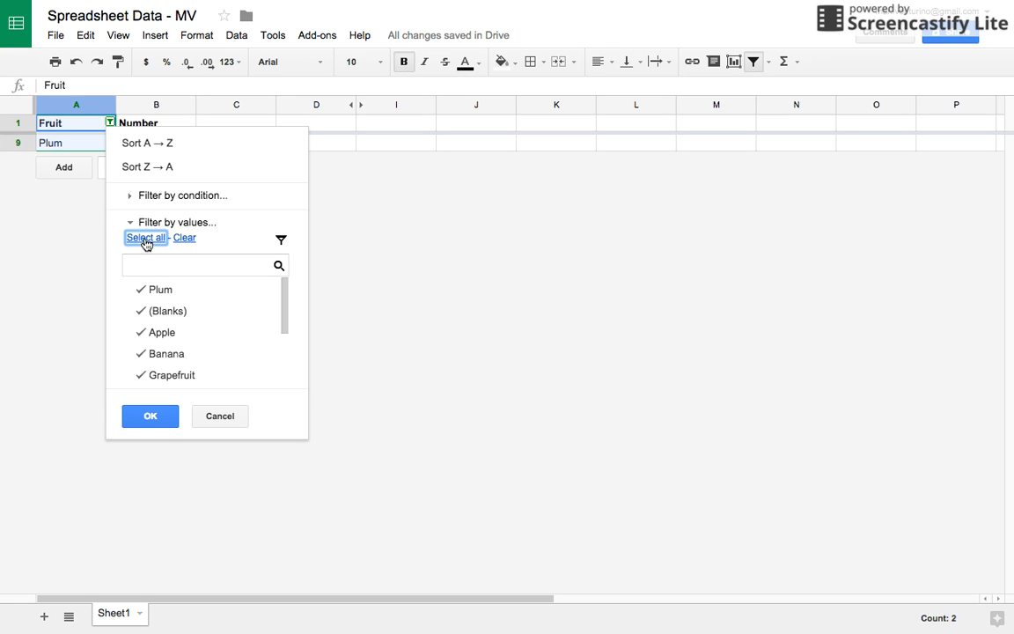
{"action": "left_click", "coordinate": [154, 407]}
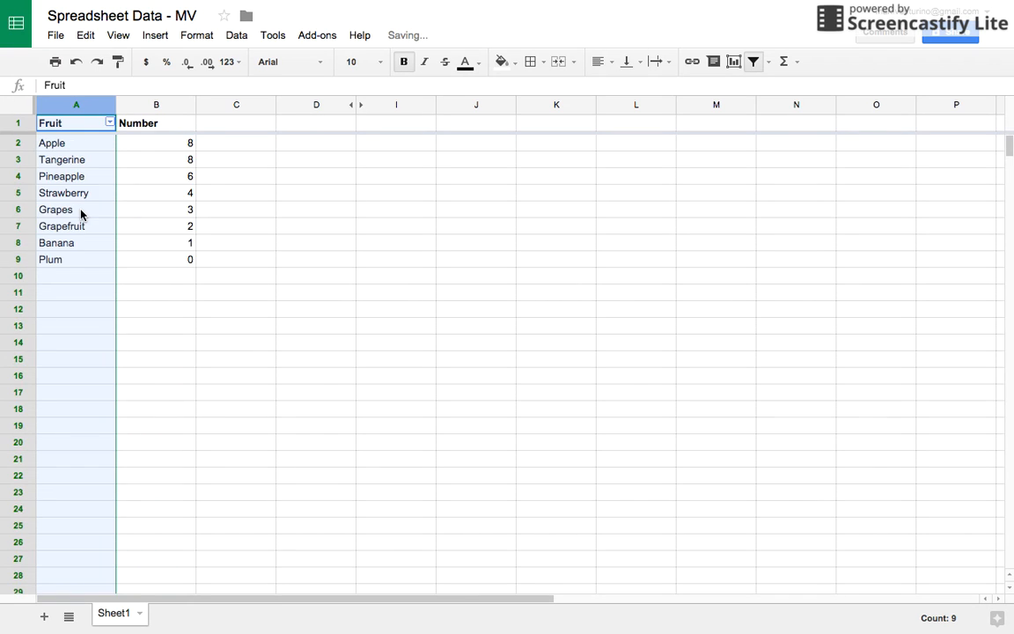
Examine the conditions offered for filtering the Fruit column and close the filter without choosing one.
{"action": "left_click", "coordinate": [109, 124]}
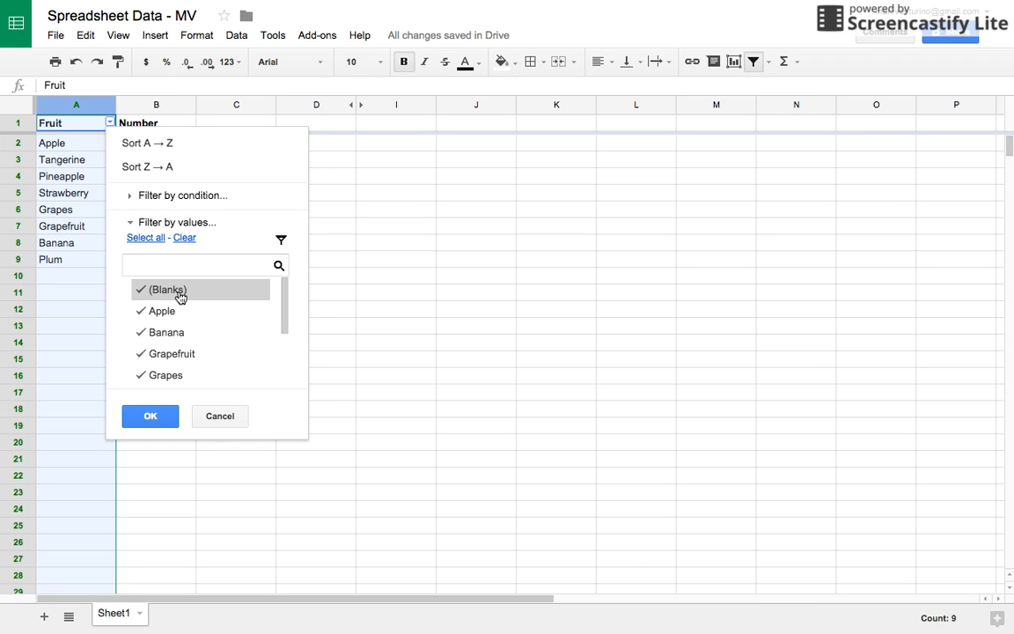
{"action": "left_click", "coordinate": [131, 195]}
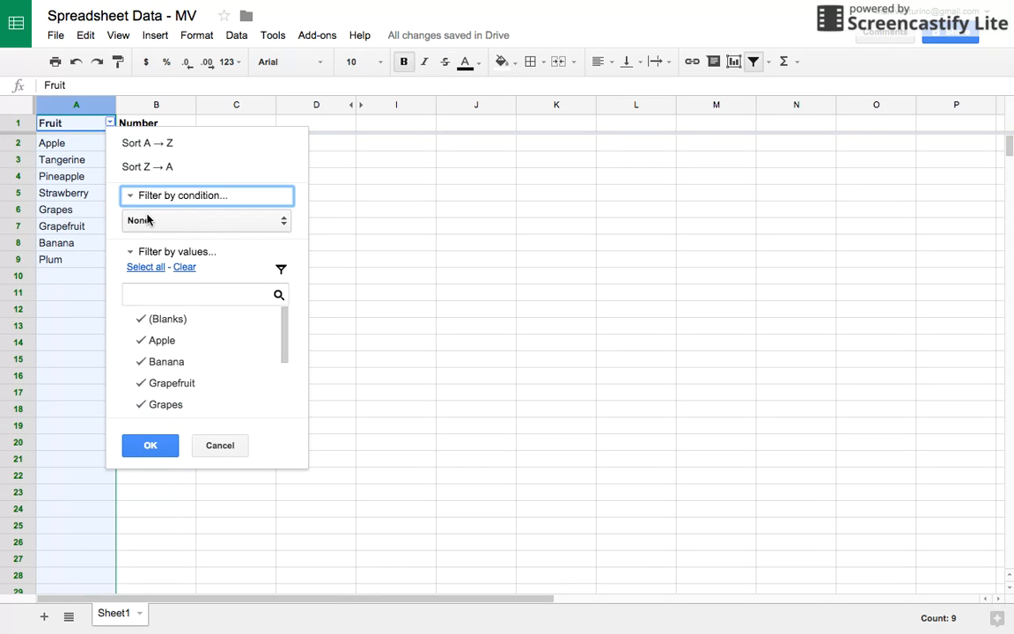
{"action": "left_click", "coordinate": [148, 220]}
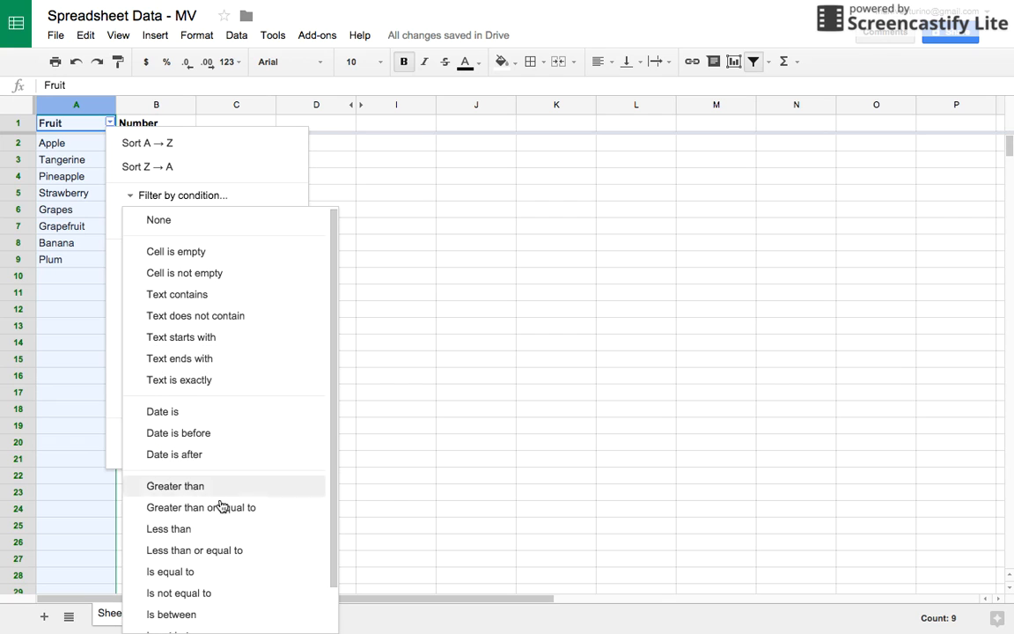
{"action": "scroll", "coordinate": [219, 504], "scroll_direction": "down", "scroll_amount": 2}
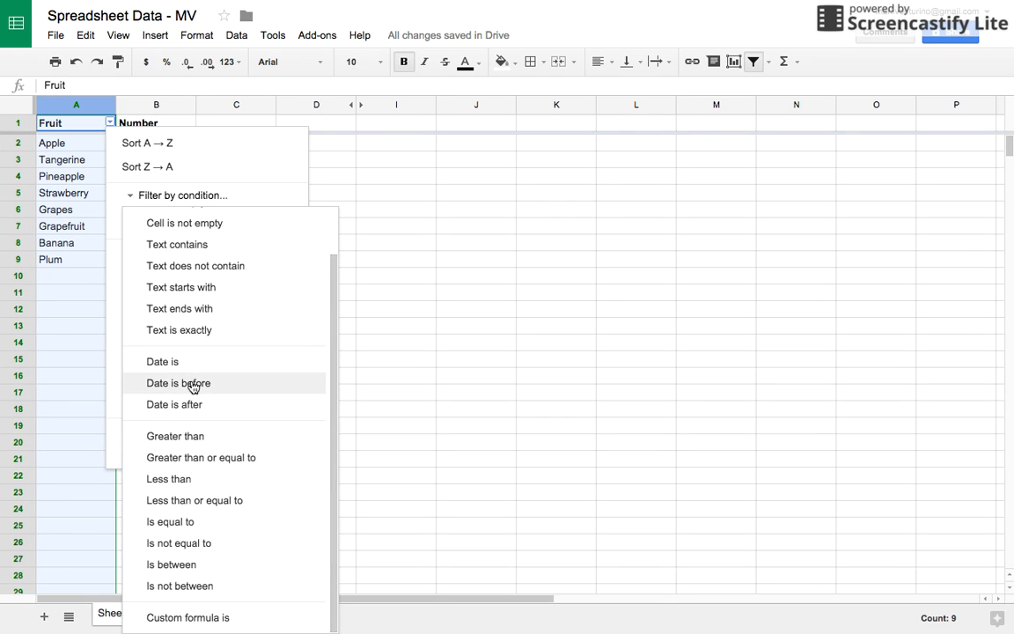
{"action": "left_click", "coordinate": [266, 199]}
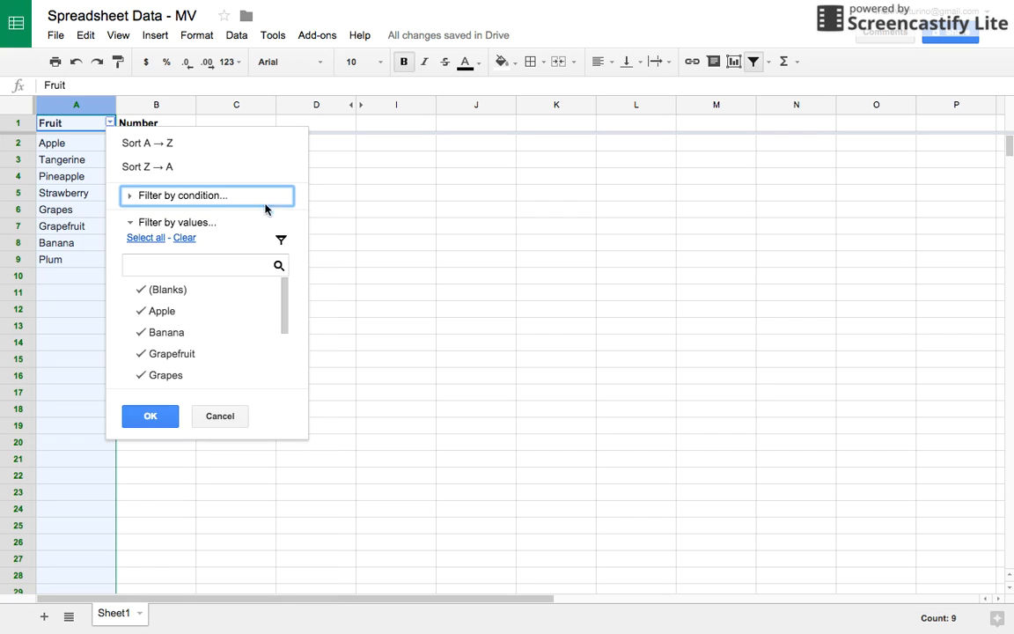
{"action": "left_click", "coordinate": [154, 419]}
{"action": "left_click", "coordinate": [127, 260]}
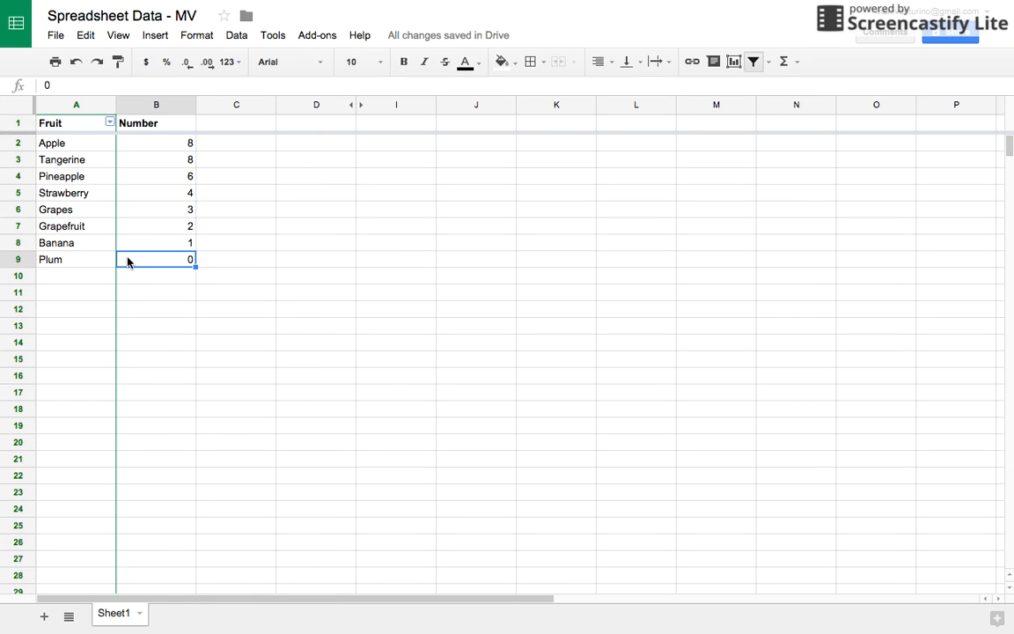
{"action": "mouse_move", "coordinate": [645, 4]}
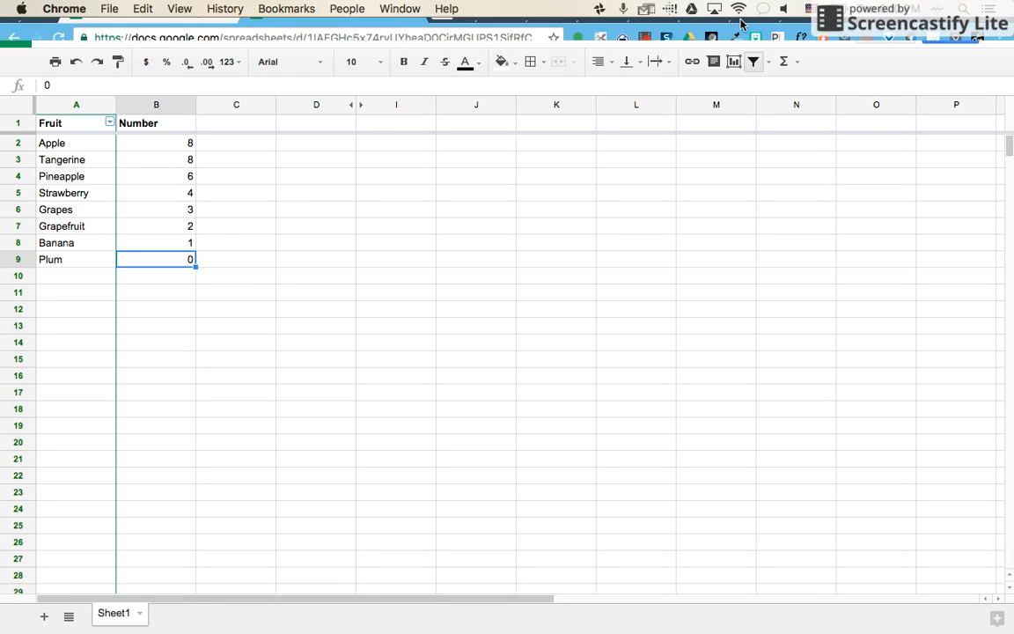